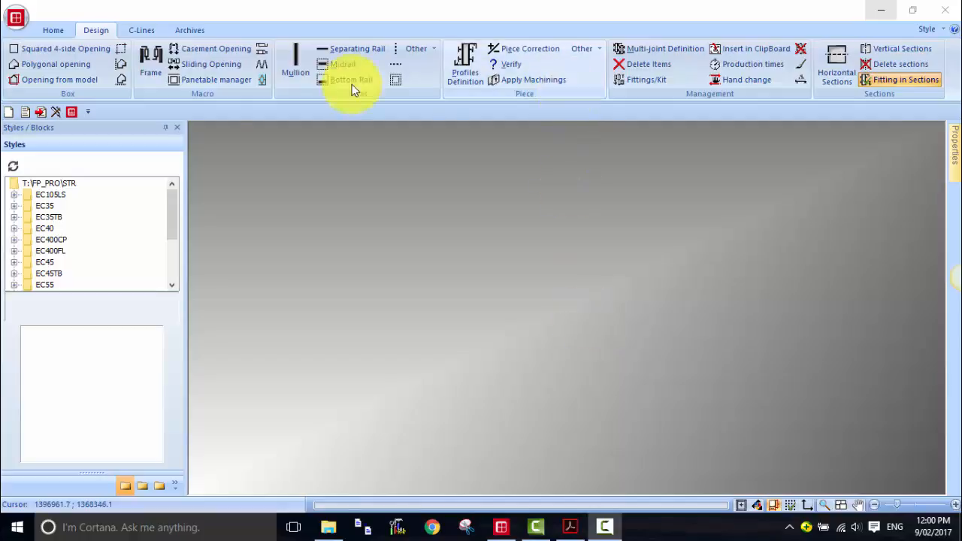
- Draw a squared four-side opening and set its width and height to 1000 each
click(55, 49)
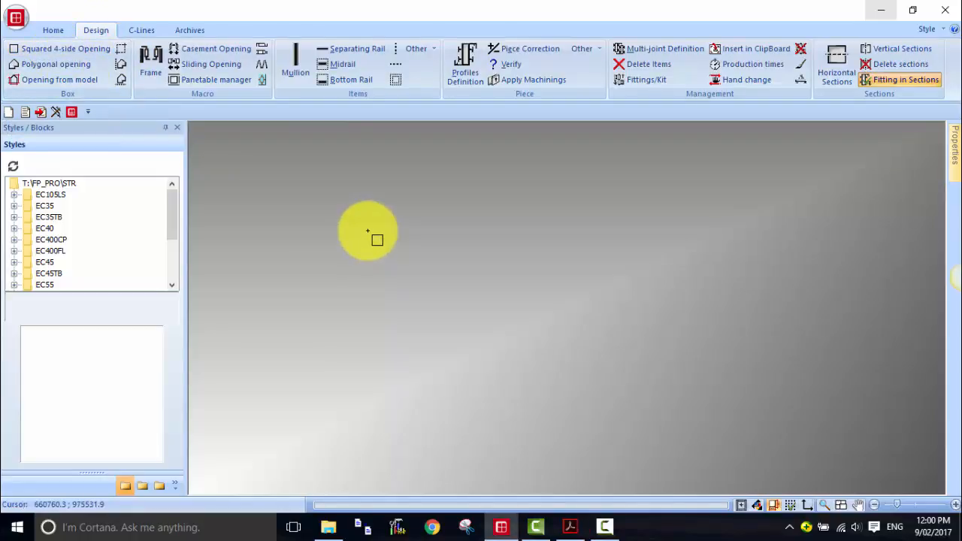
click(367, 231)
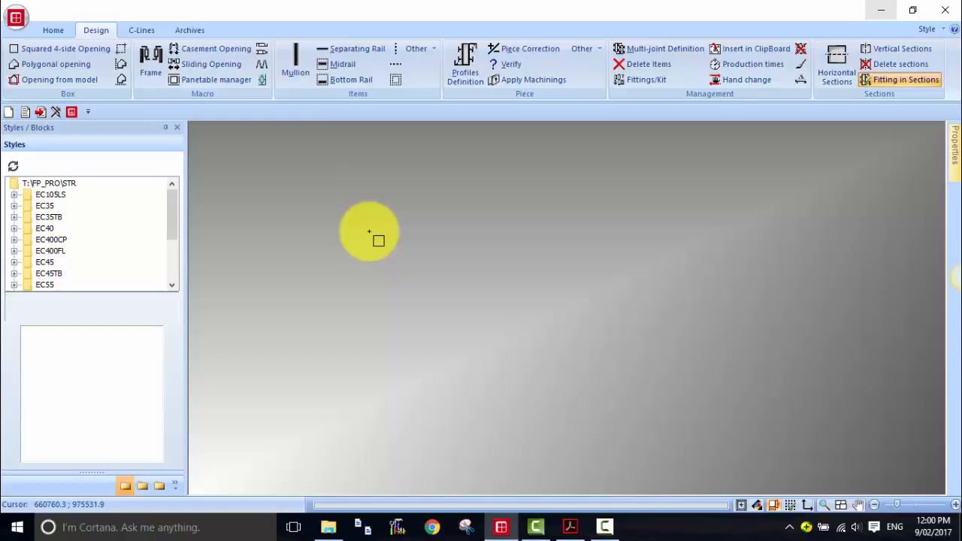
click(471, 309)
text(1000)
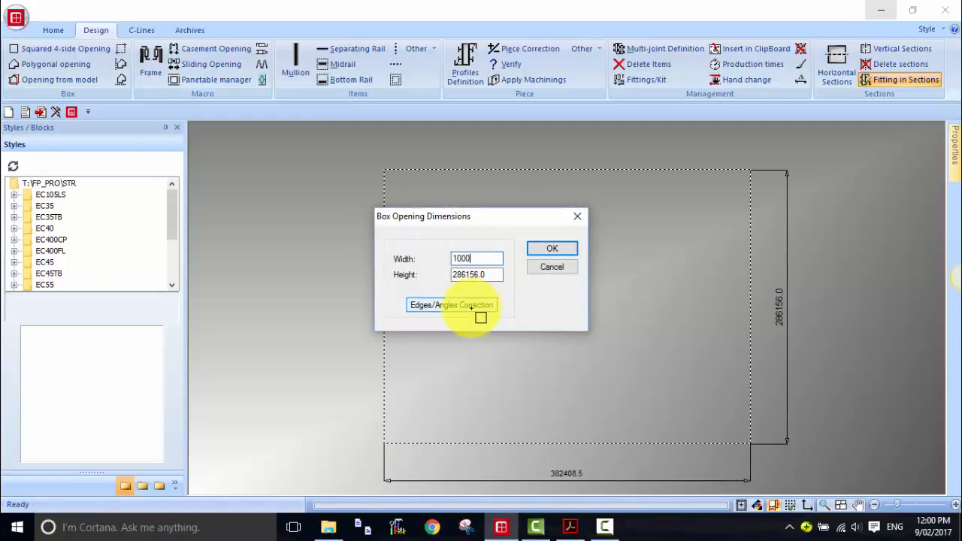
key(Tab)
text(1000)
key(Return)
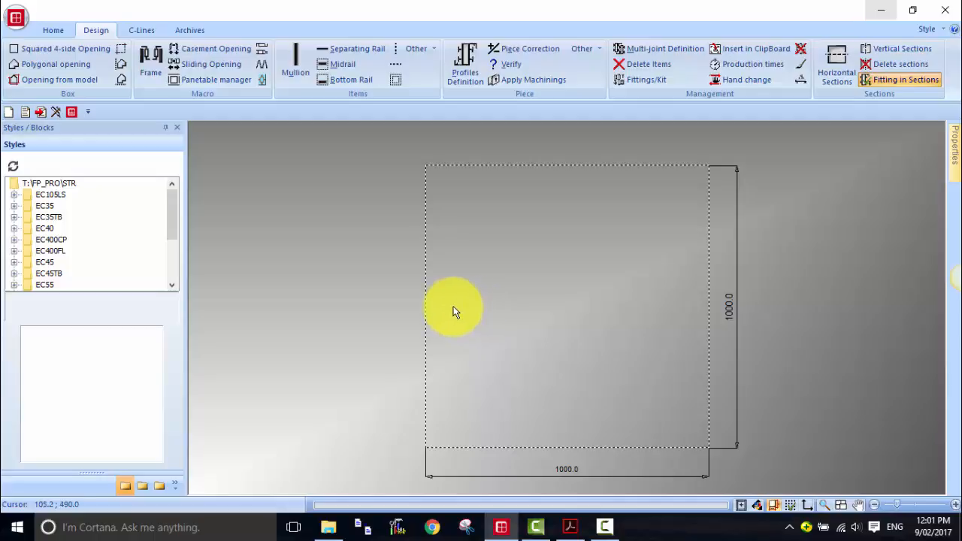
- Insert a frame into the square opening using the default frame configuration and insertion rule
click(148, 59)
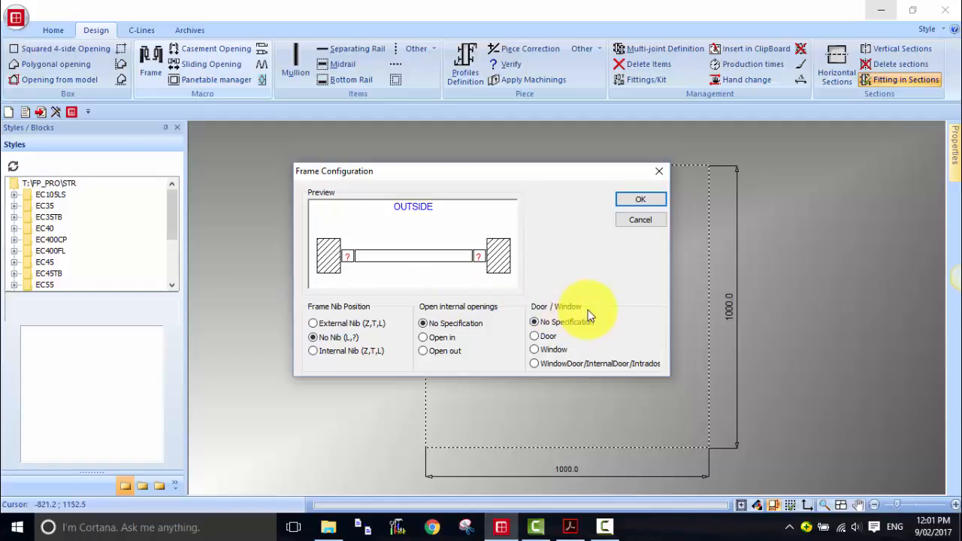
click(644, 202)
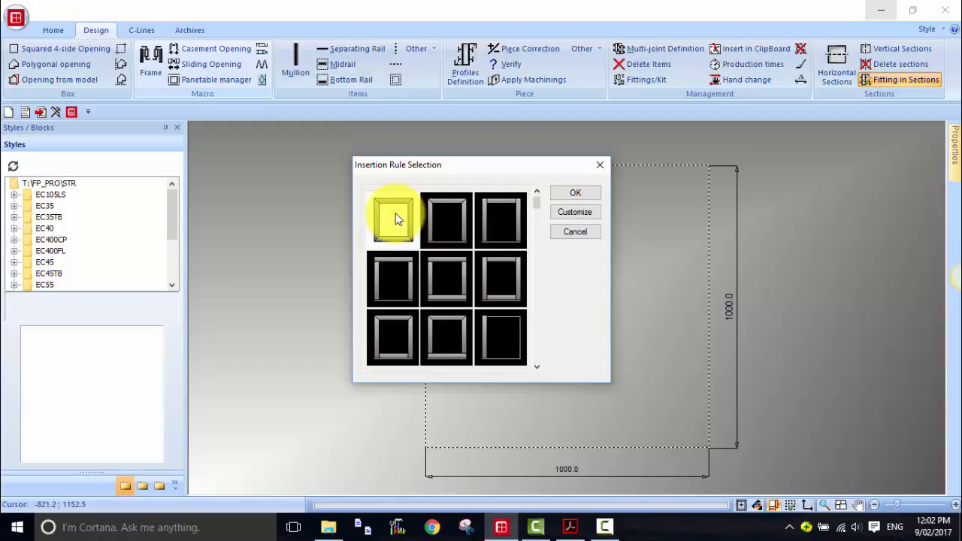
click(573, 195)
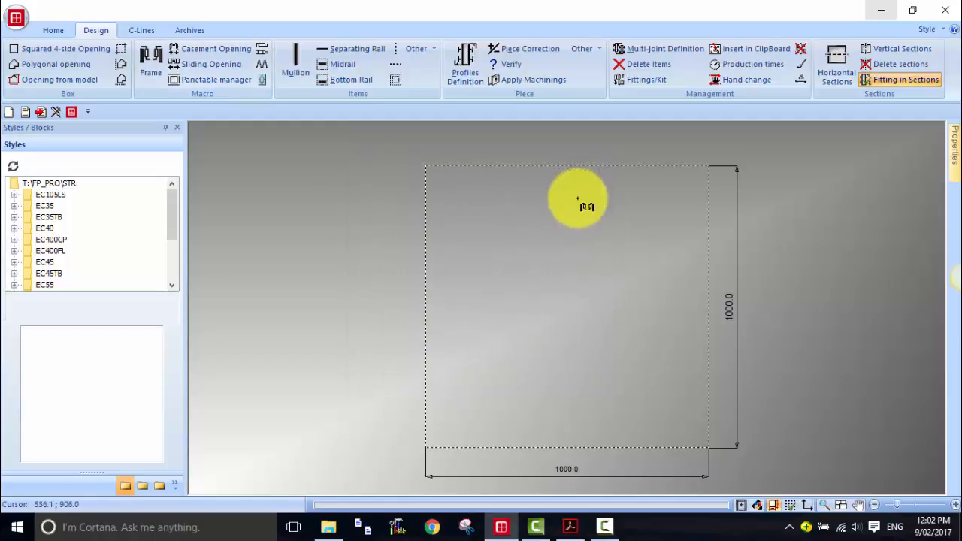
click(553, 301)
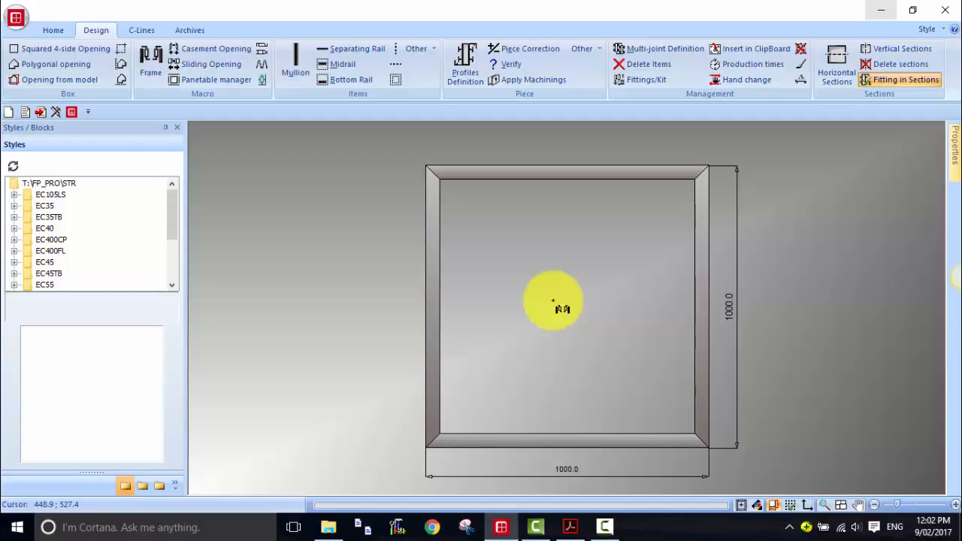
click(467, 74)
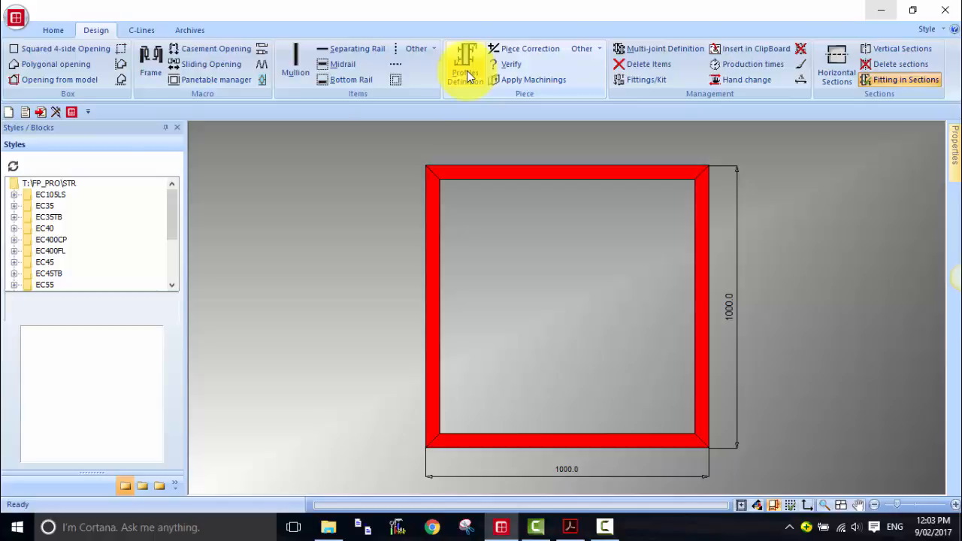
click(468, 75)
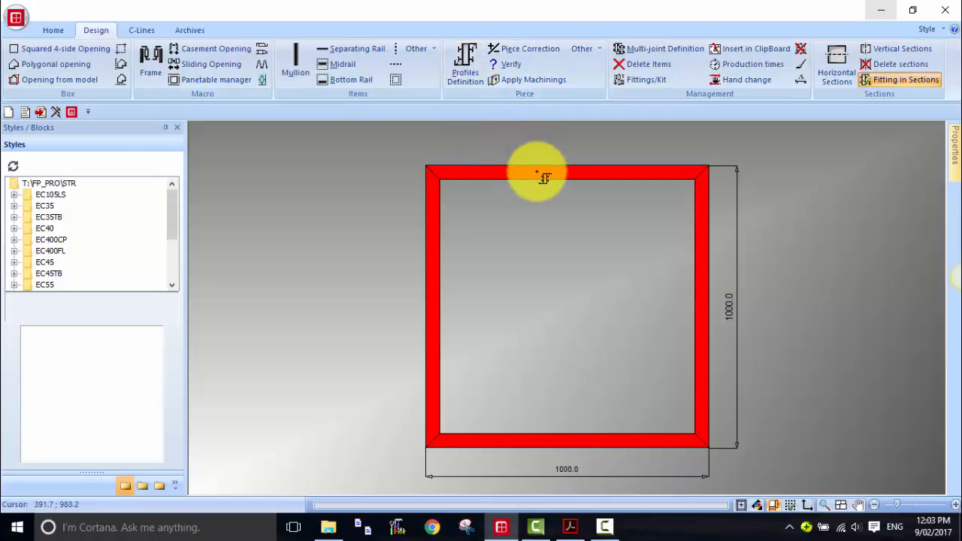
click(537, 174)
click(703, 303)
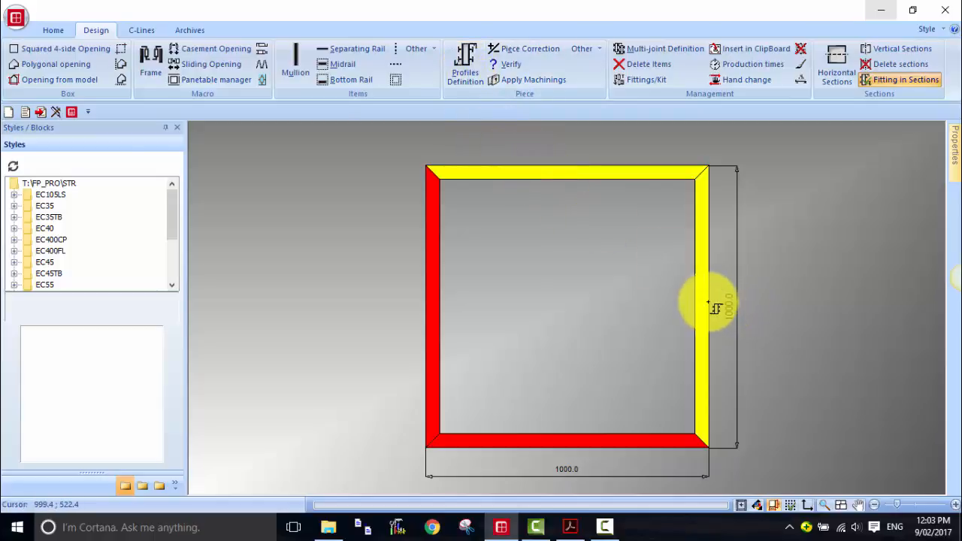
click(560, 440)
click(434, 308)
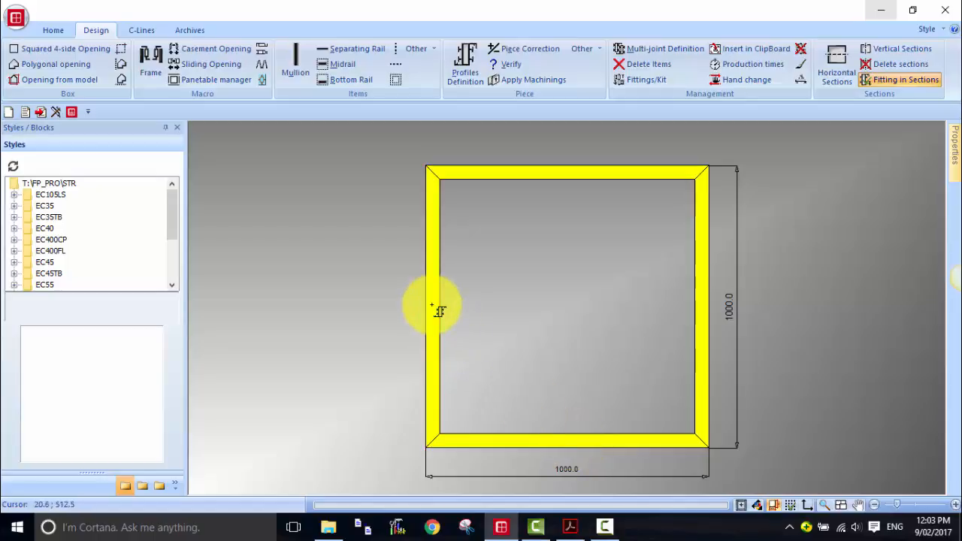
- Assign profile E4100 from series EC45TB to the frame members with Profiles Definition
click(470, 65)
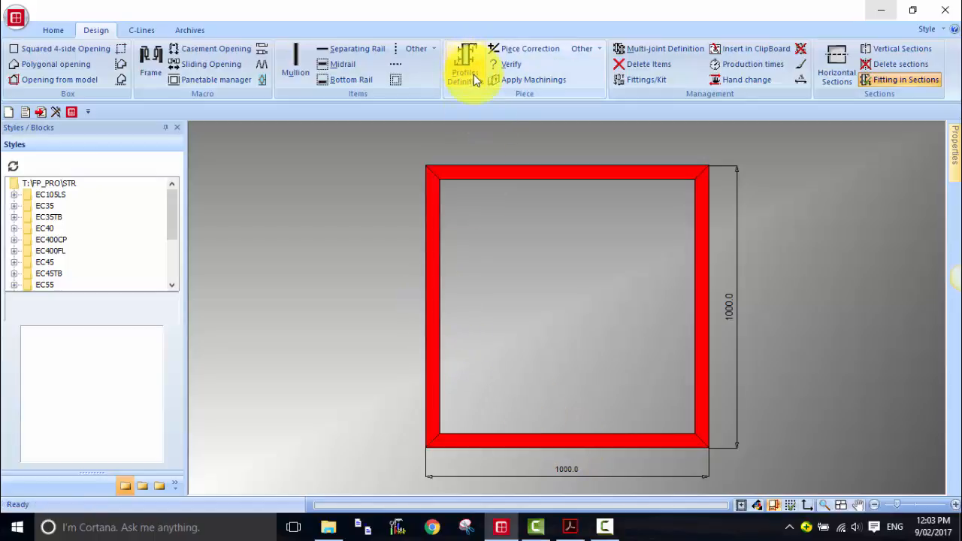
click(563, 182)
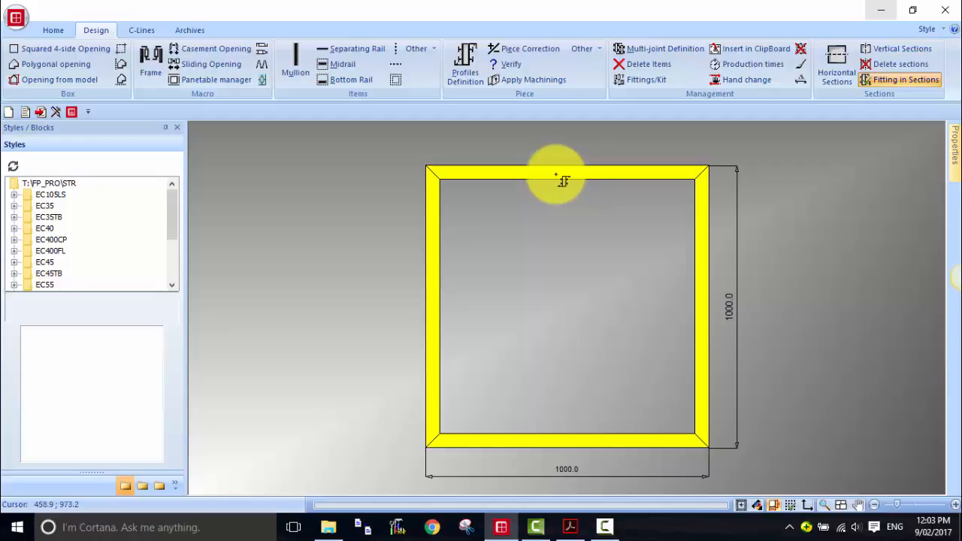
right_click(563, 182)
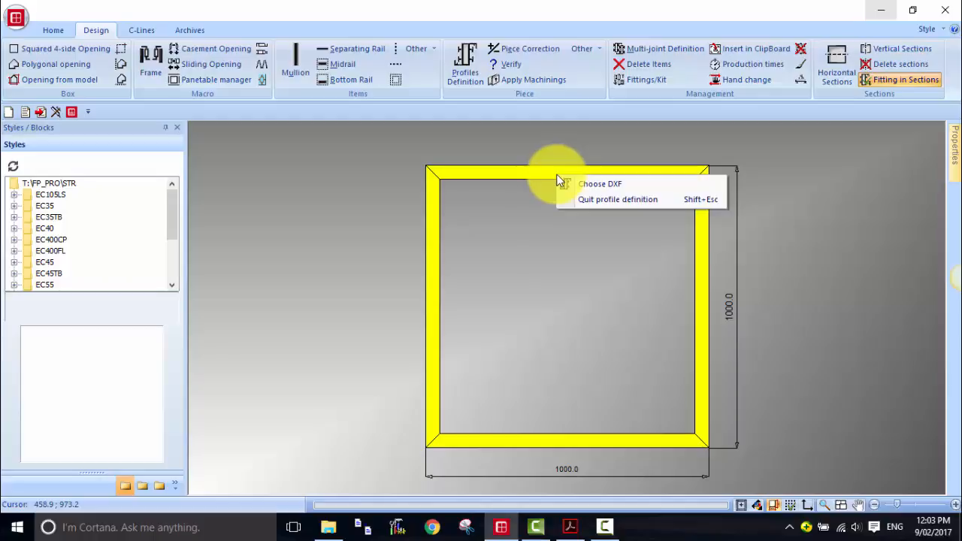
click(607, 184)
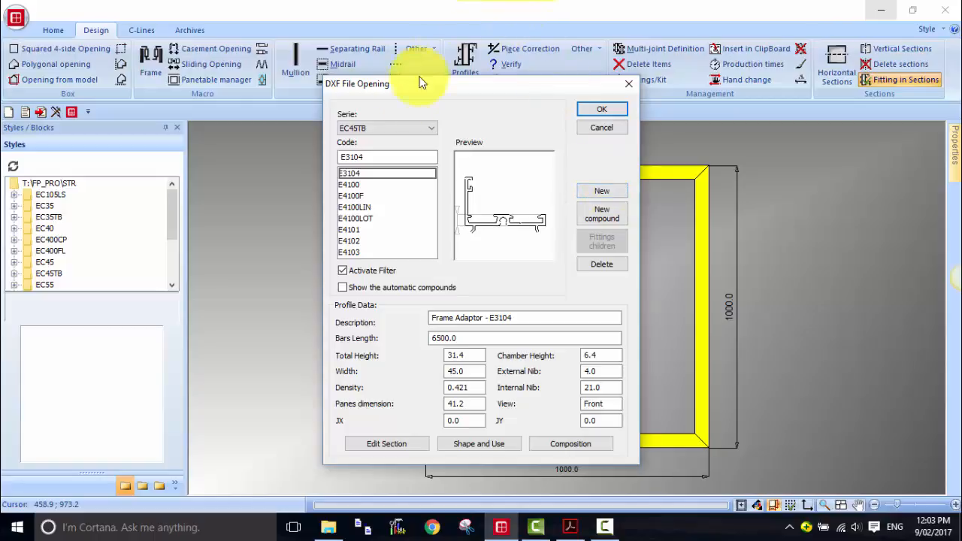
click(414, 130)
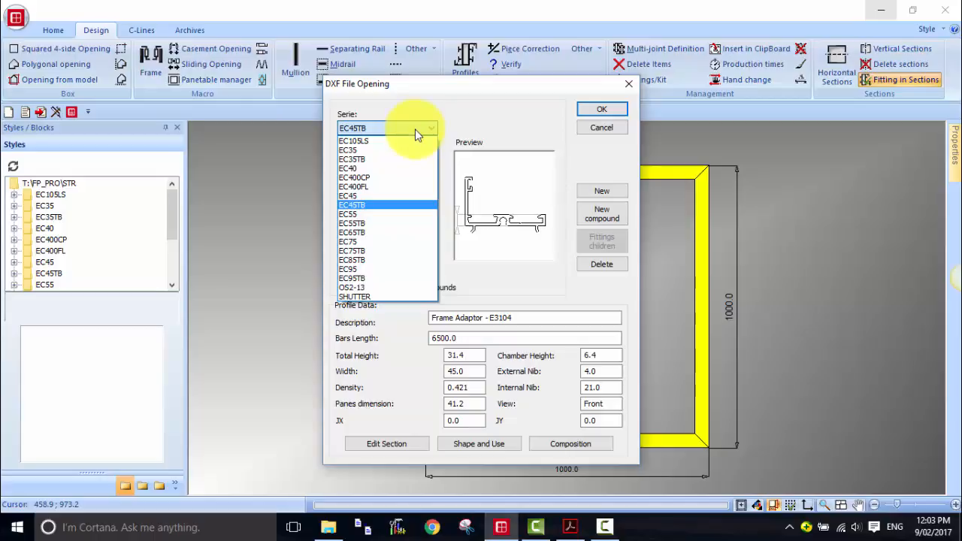
click(351, 205)
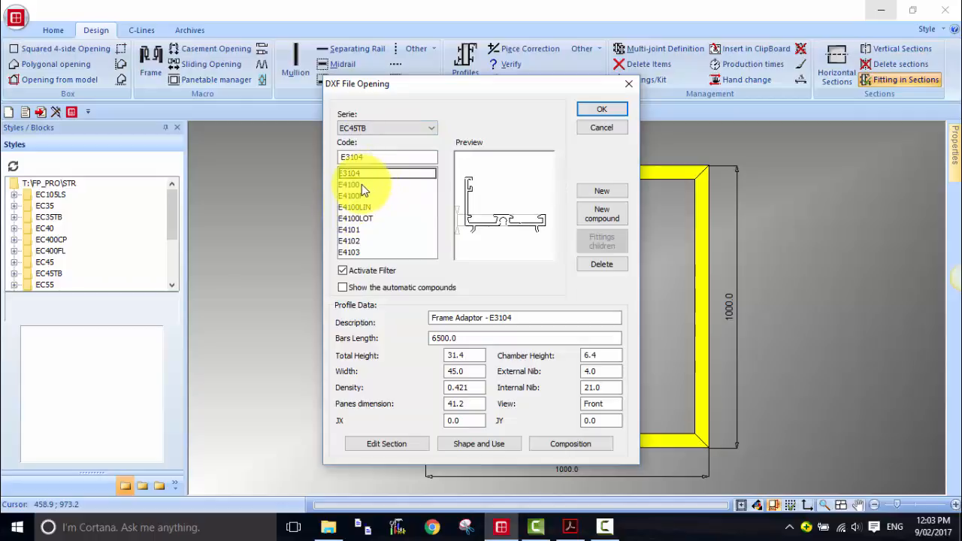
click(361, 185)
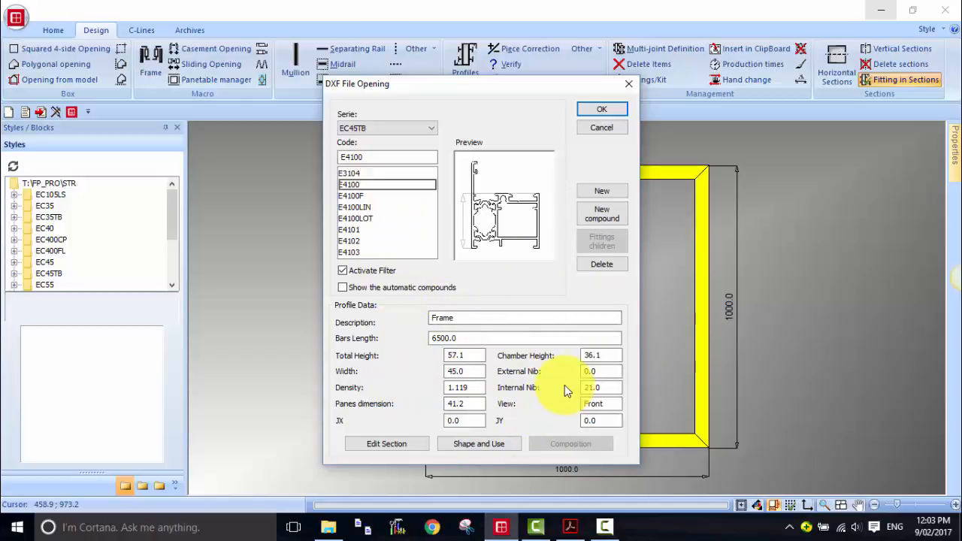
click(612, 113)
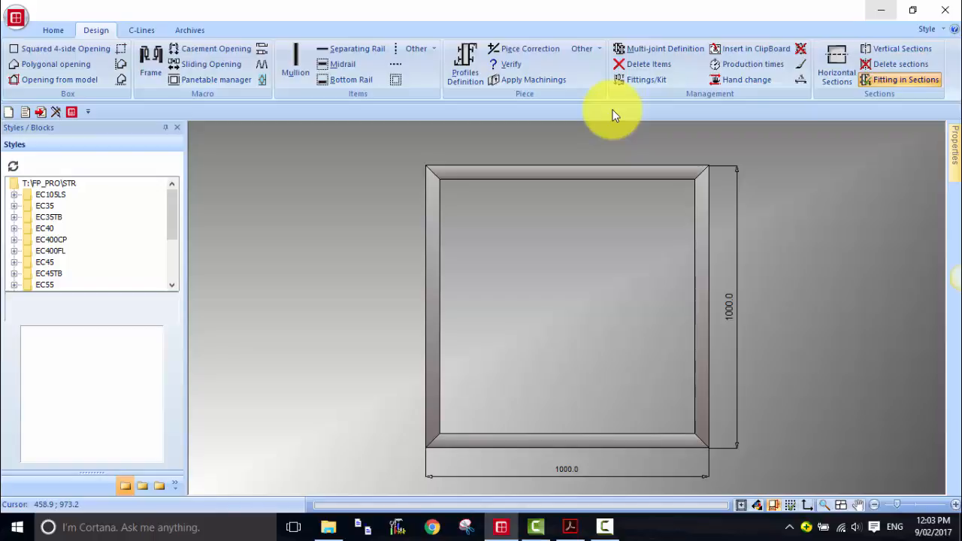
- Leave Profiles Definition and start a new empty design
click(466, 66)
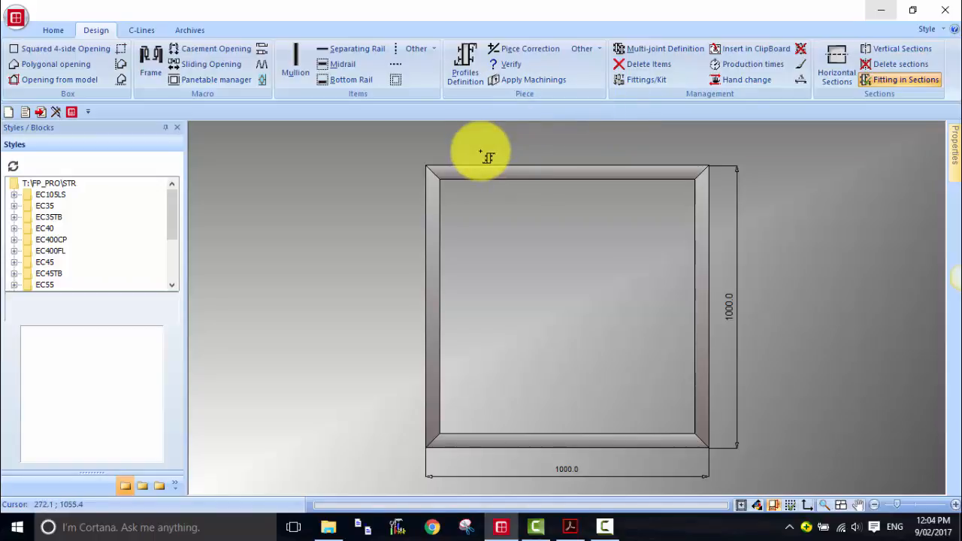
click(8, 111)
click(501, 309)
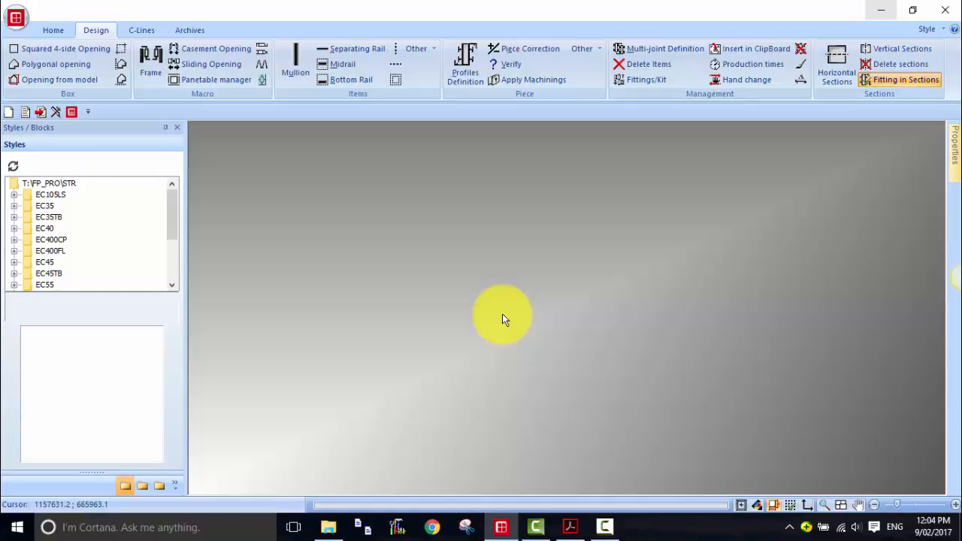
- Create an opening from the triangular model with L1 1000, L2 700 and H 800
click(65, 84)
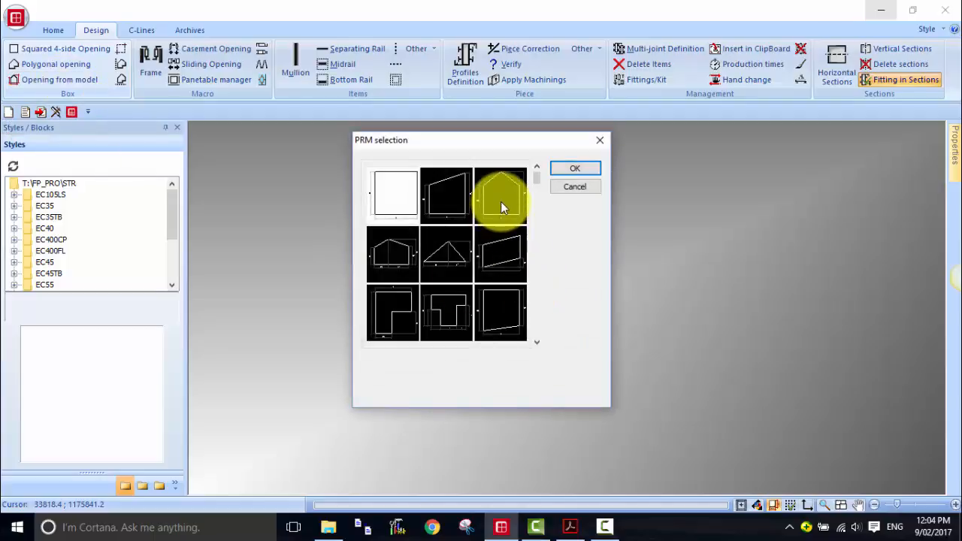
click(536, 235)
click(536, 284)
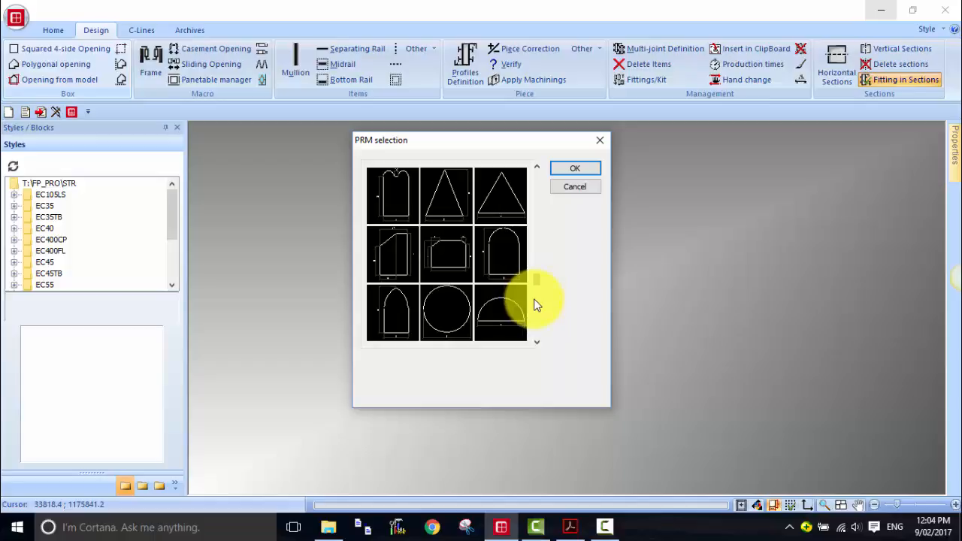
click(537, 317)
click(537, 317)
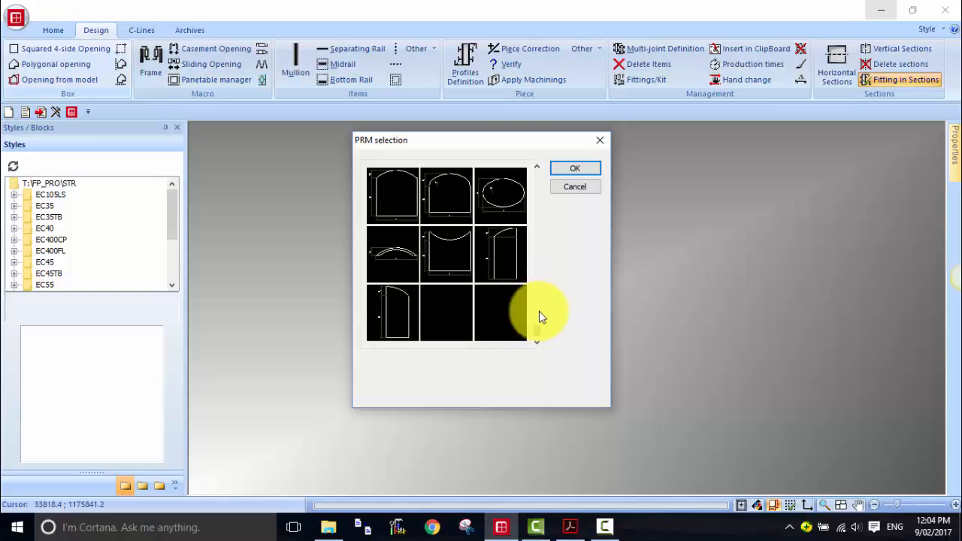
click(537, 184)
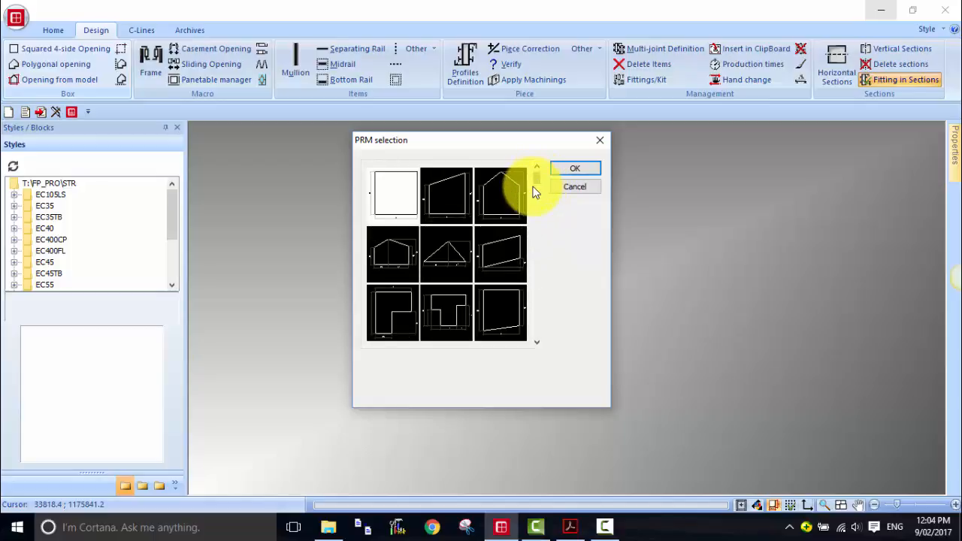
click(456, 263)
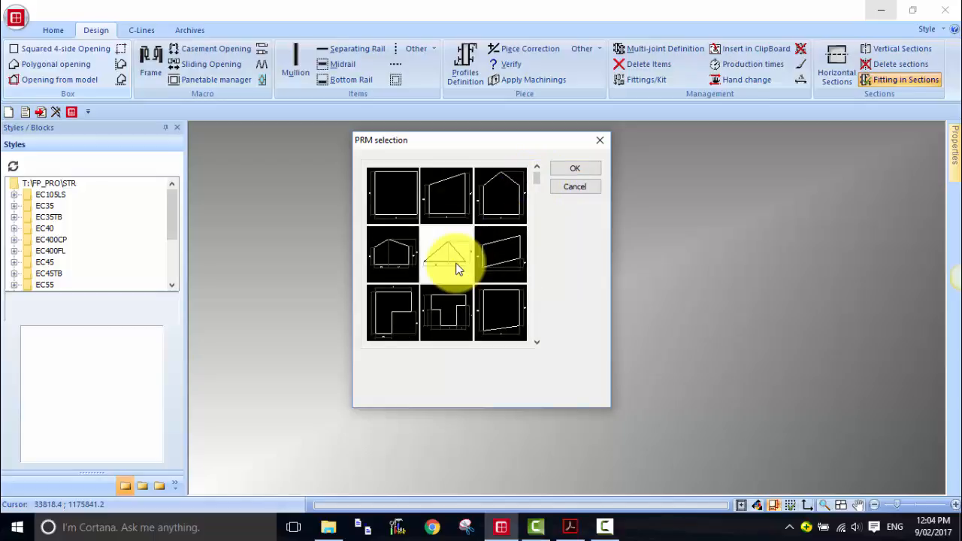
click(591, 167)
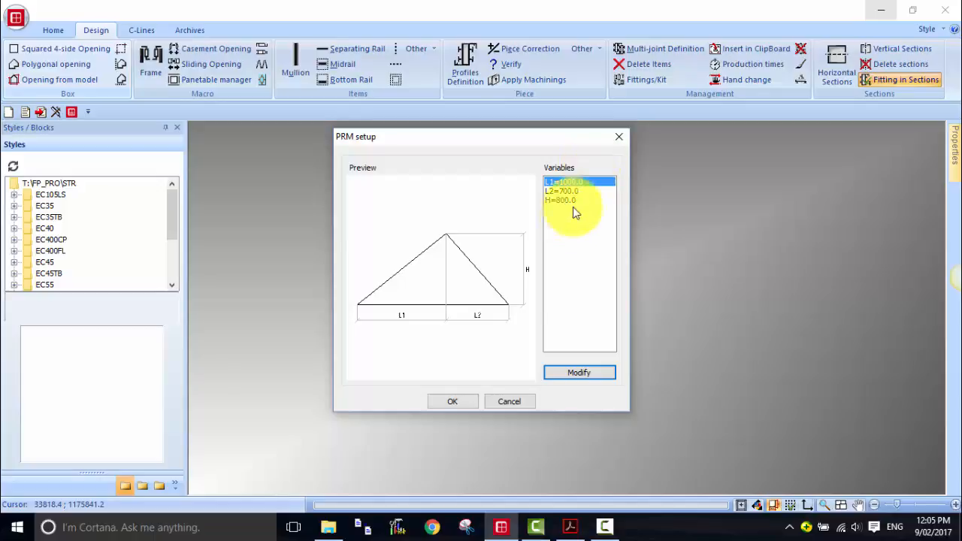
click(451, 403)
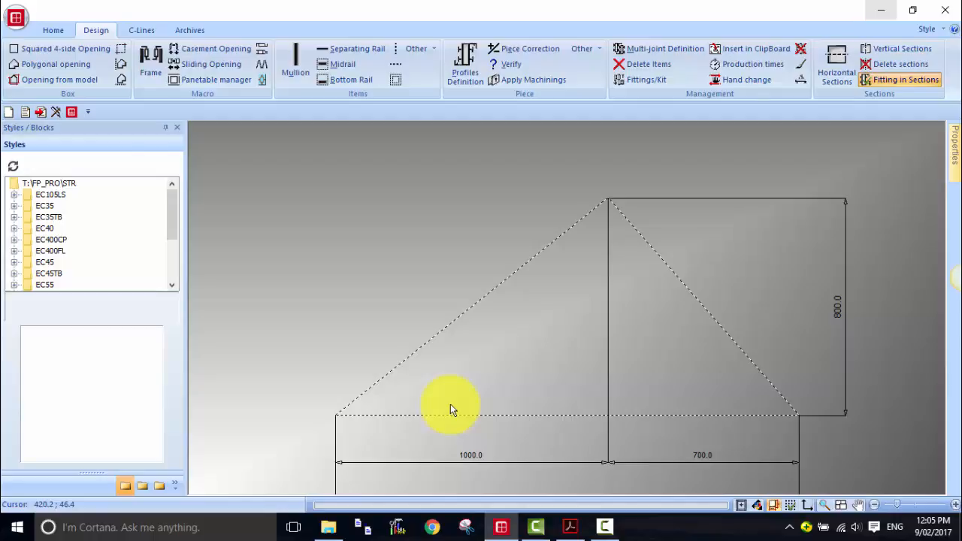
- Start a new design and launch the Polygonal opening command
click(9, 112)
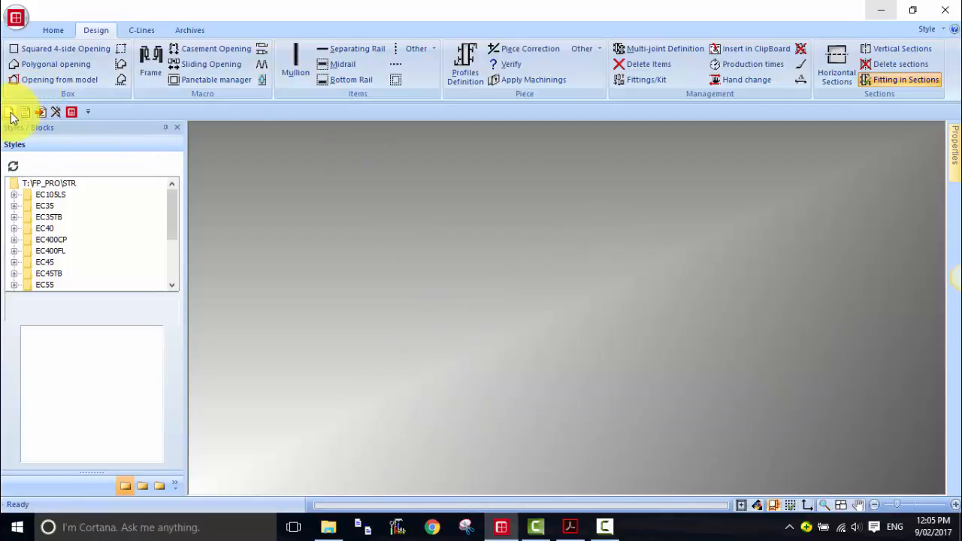
click(50, 67)
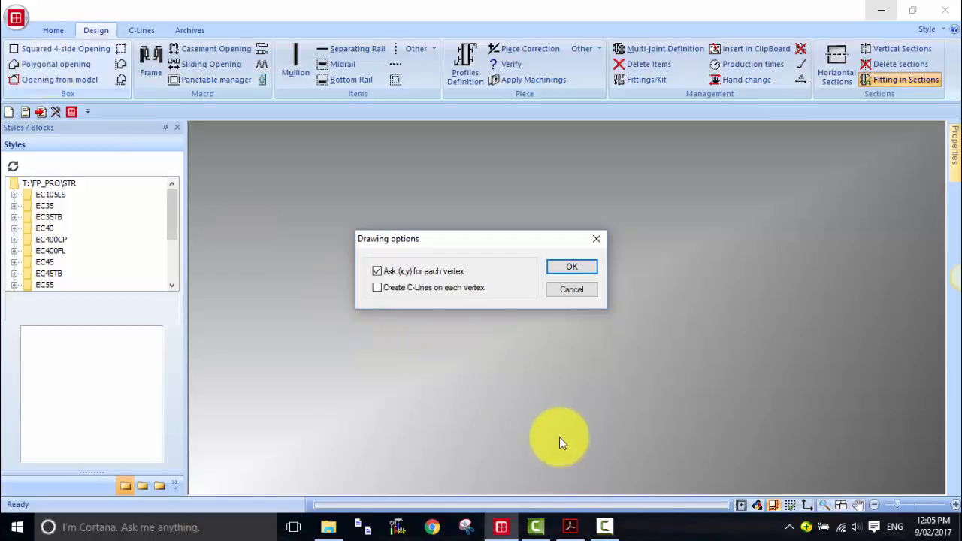
- Switch to Openings.pdf and examine the first triangular opening sketch with its dimensions
click(570, 527)
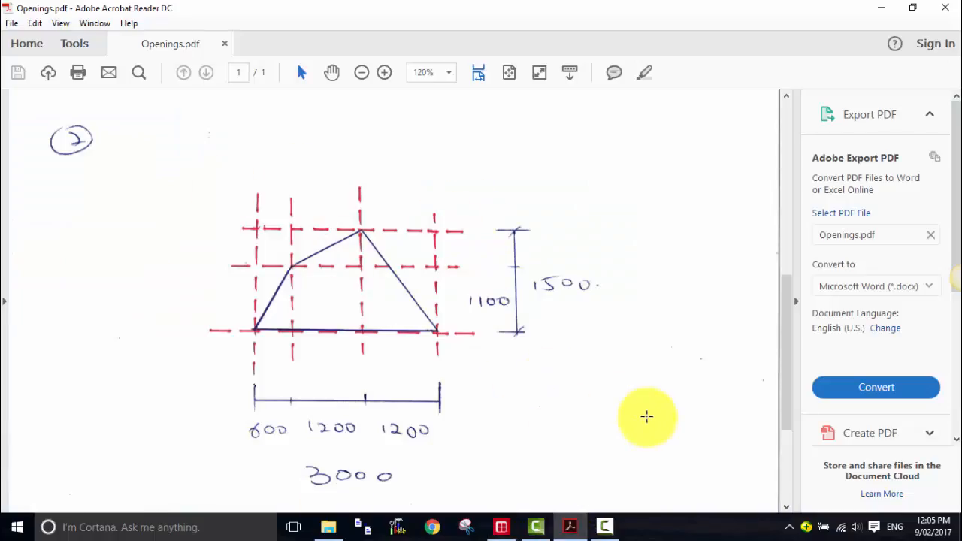
scroll(608, 385, up, 3)
scroll(607, 385, up, 4)
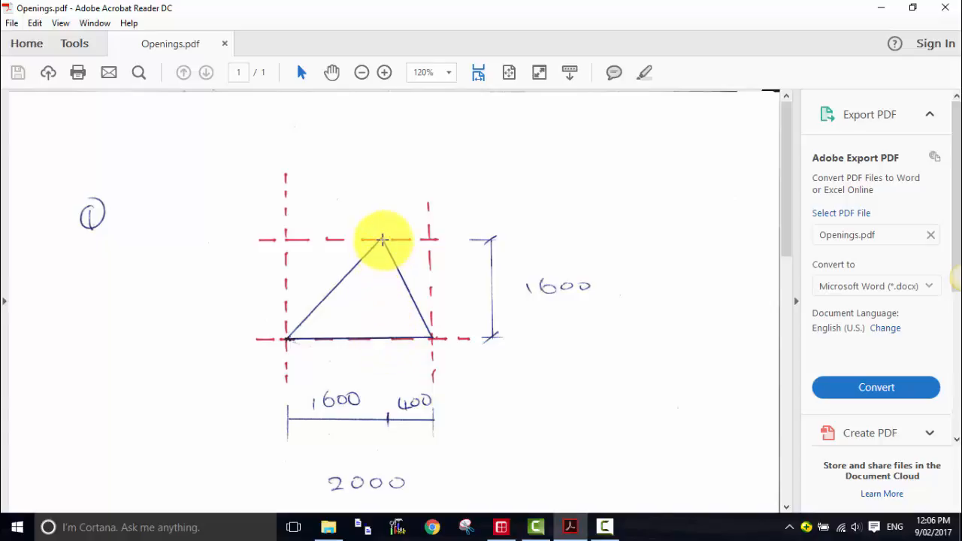
click(501, 530)
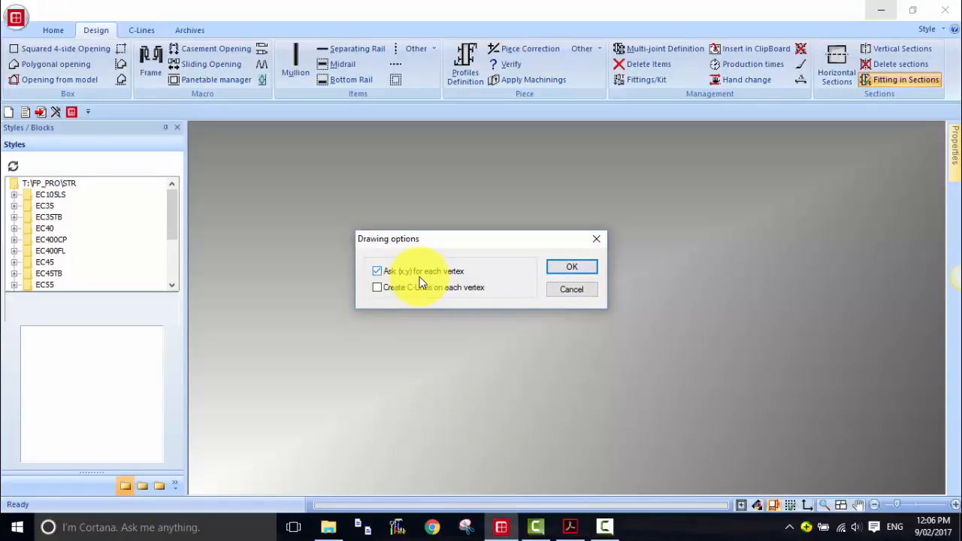
- Confirm the drawing options and place the first two triangle vertices at coordinates 0,0 and 2000,0
click(572, 268)
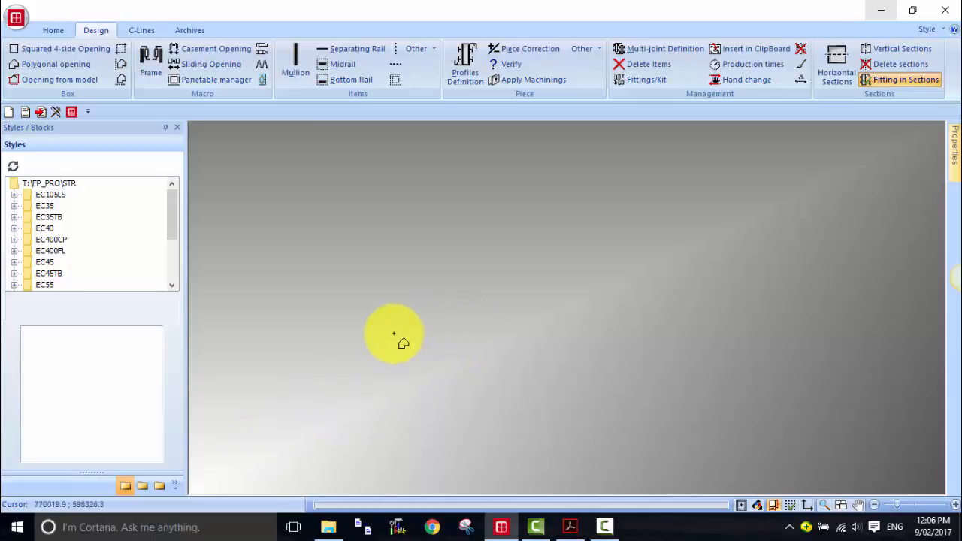
key(space)
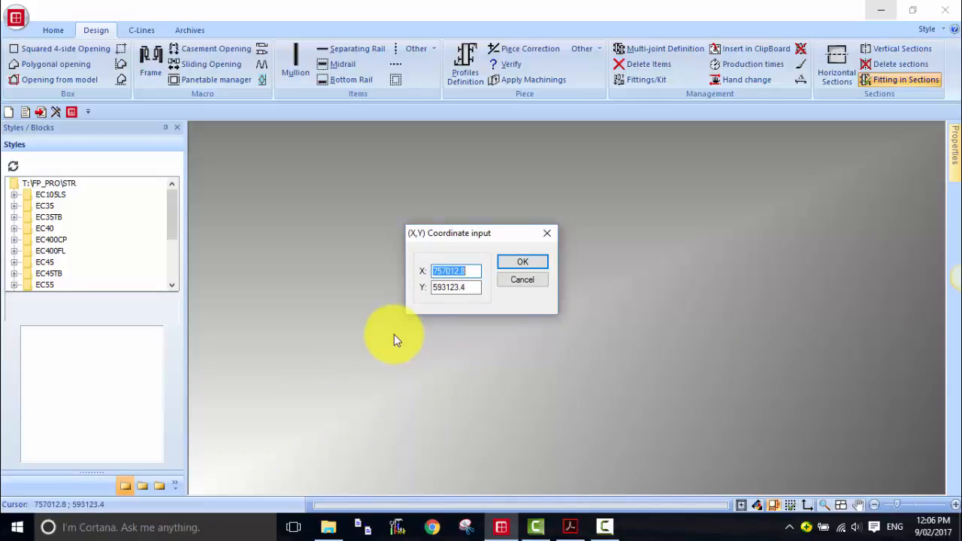
text(0)
key(Tab)
text(0)
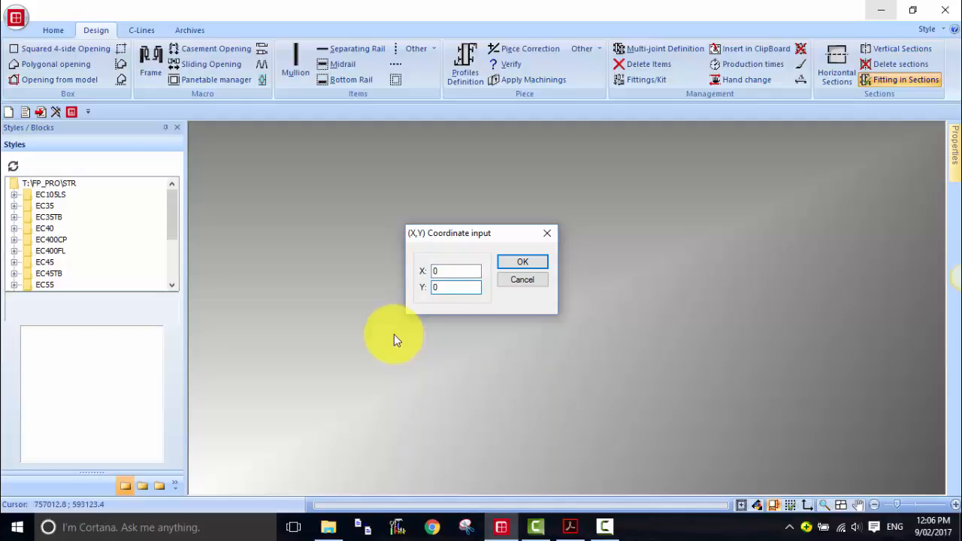
key(Return)
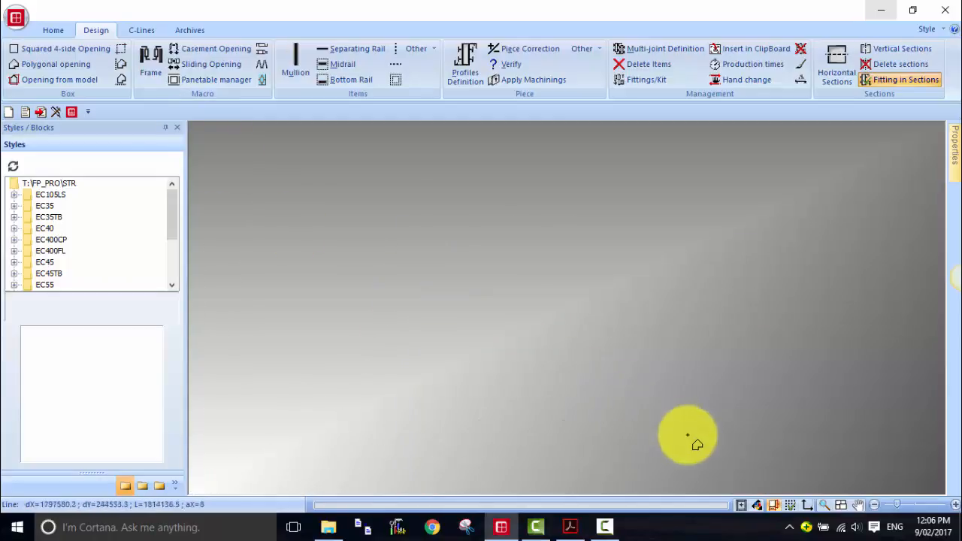
key(space)
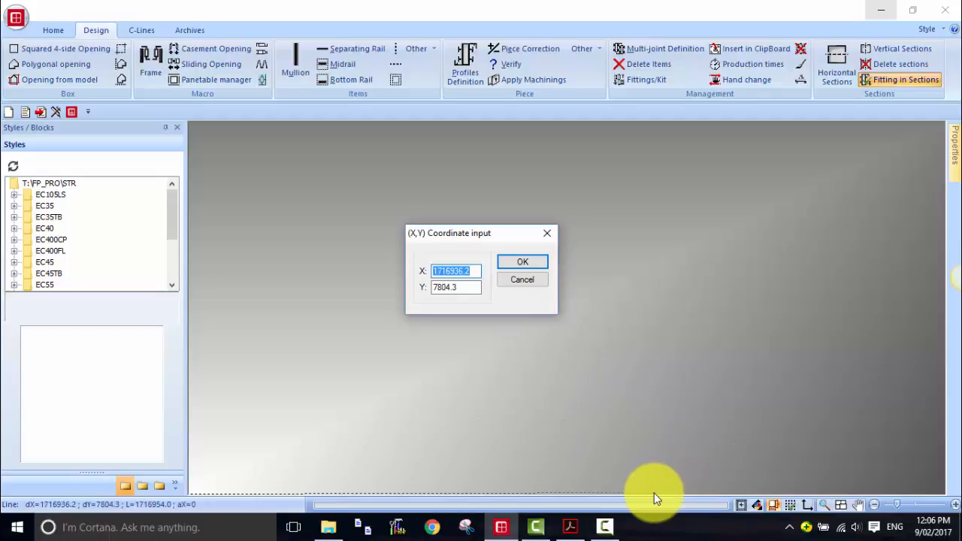
text(2000)
key(Tab)
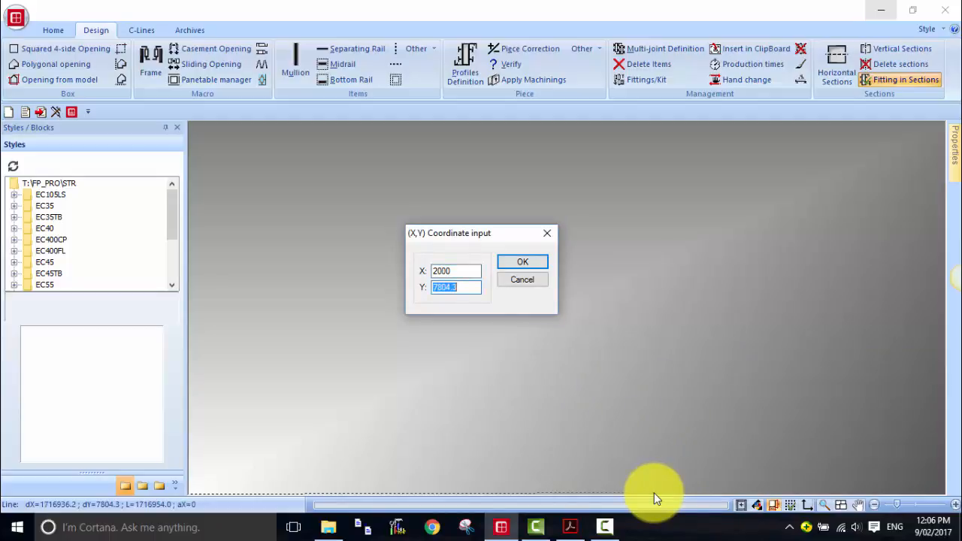
text(0)
key(Return)
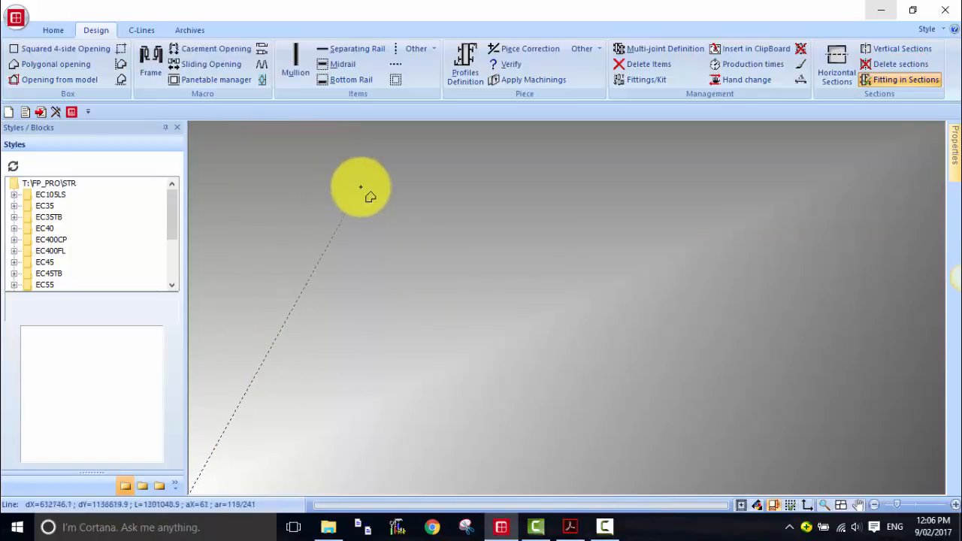
- Place the triangle's apex vertex at coordinates 1600,1600 to close the triangular opening
key(space)
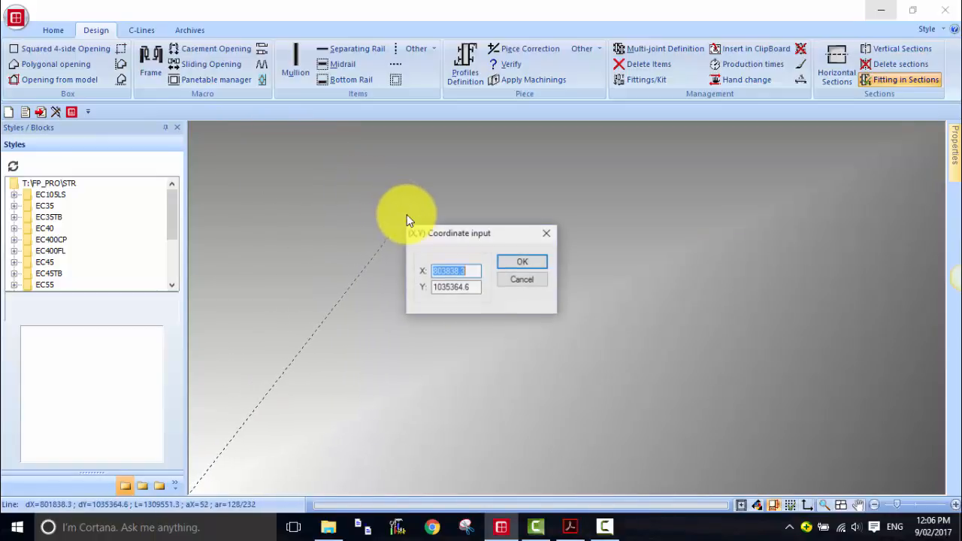
text(1600)
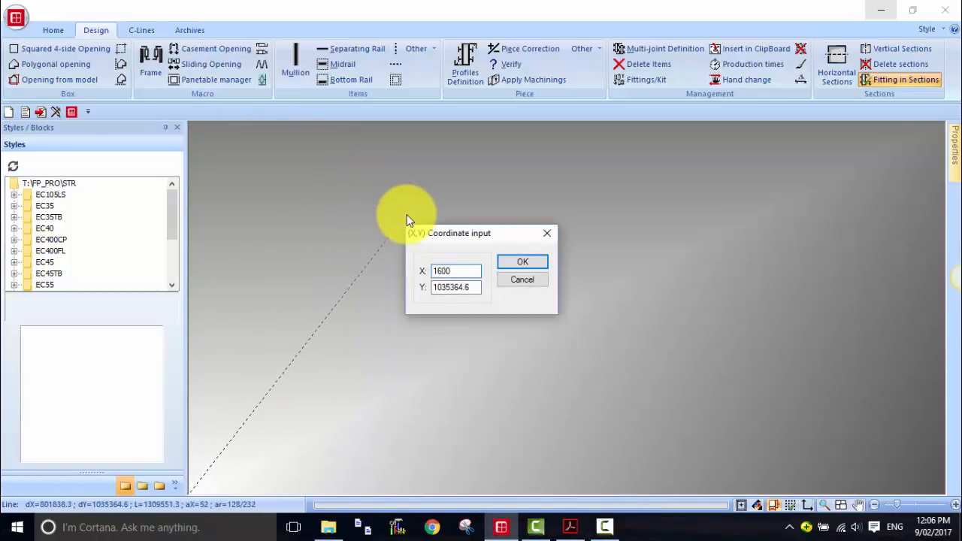
key(Tab)
text(1000)
key(Return)
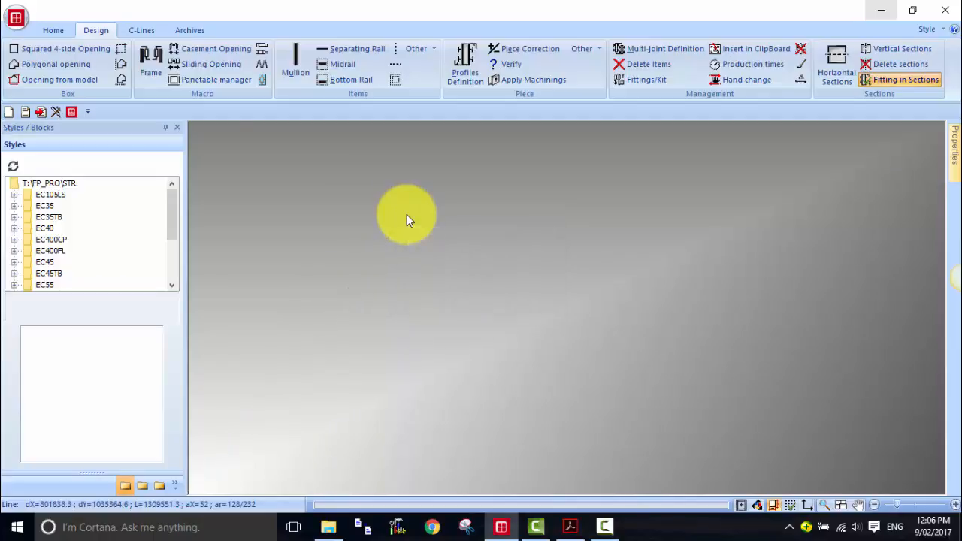
- Frame the triangular opening with the default insertion rule, declining to save style changes
click(841, 504)
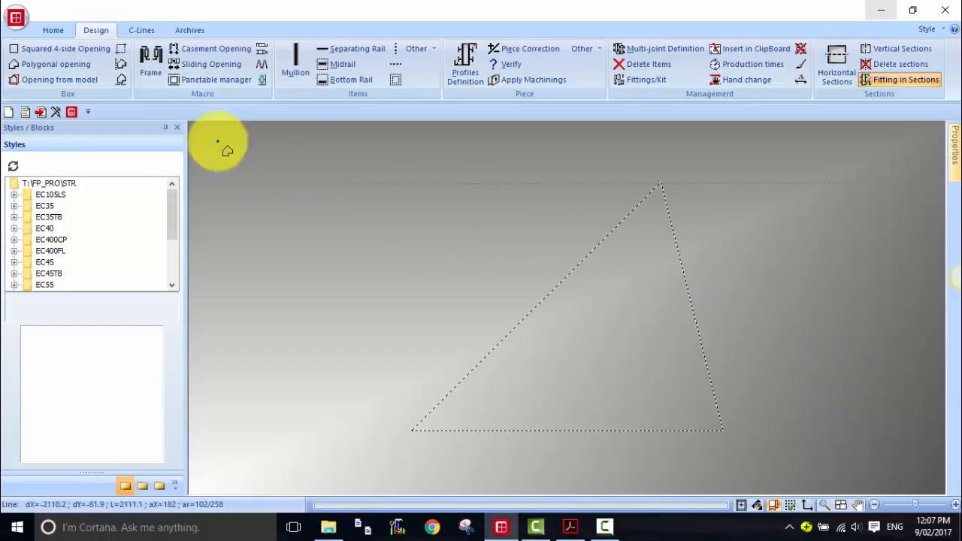
click(149, 61)
click(640, 200)
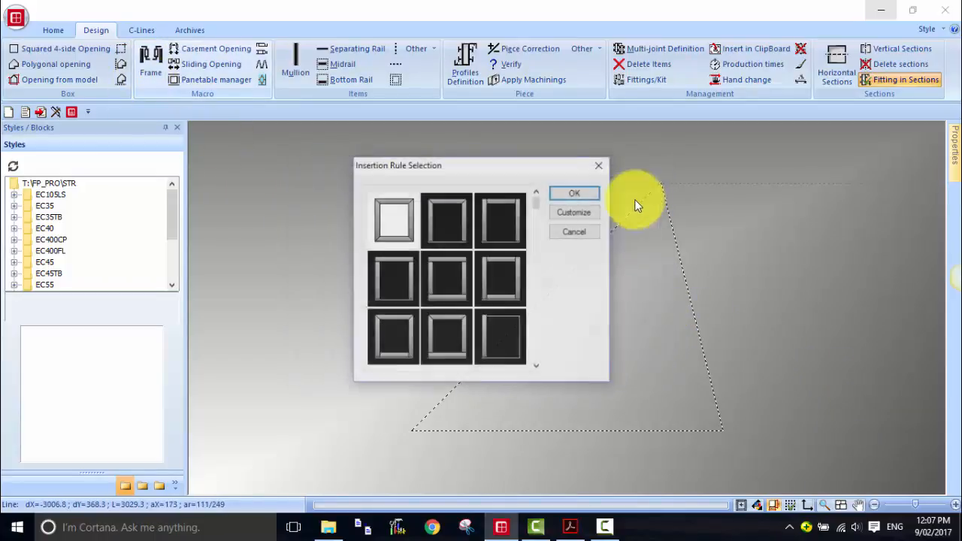
click(569, 194)
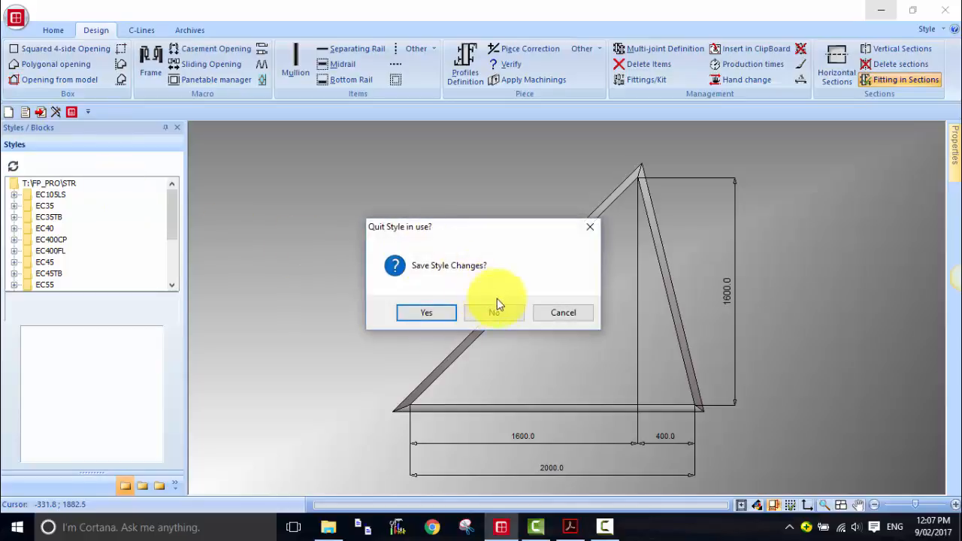
click(497, 312)
- Switch to Openings.pdf and examine the second polygonal opening sketch with its dimensions
click(56, 67)
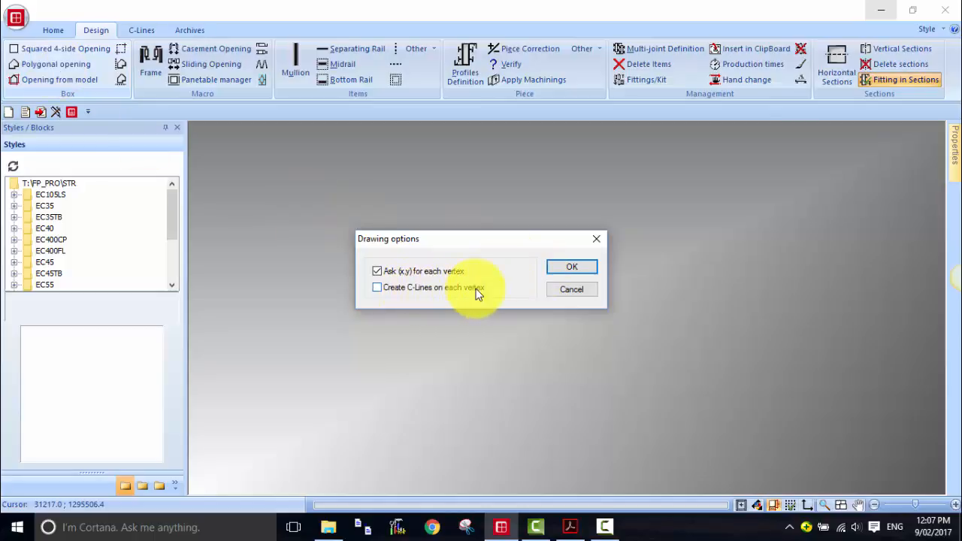
click(567, 290)
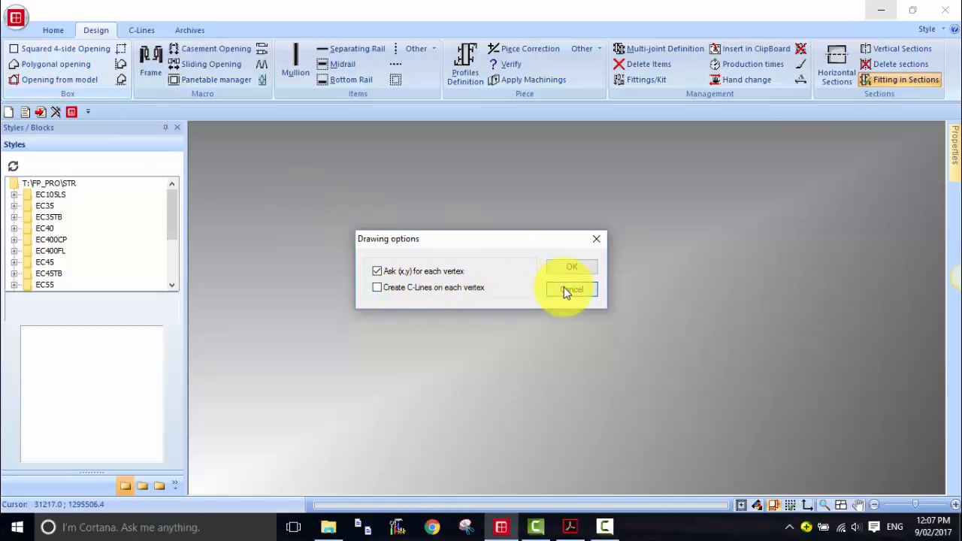
click(146, 31)
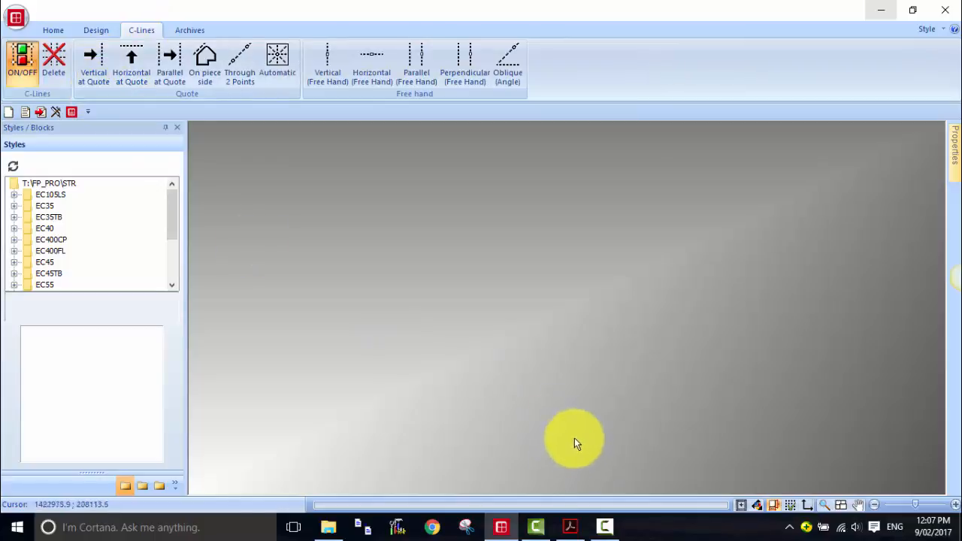
click(571, 526)
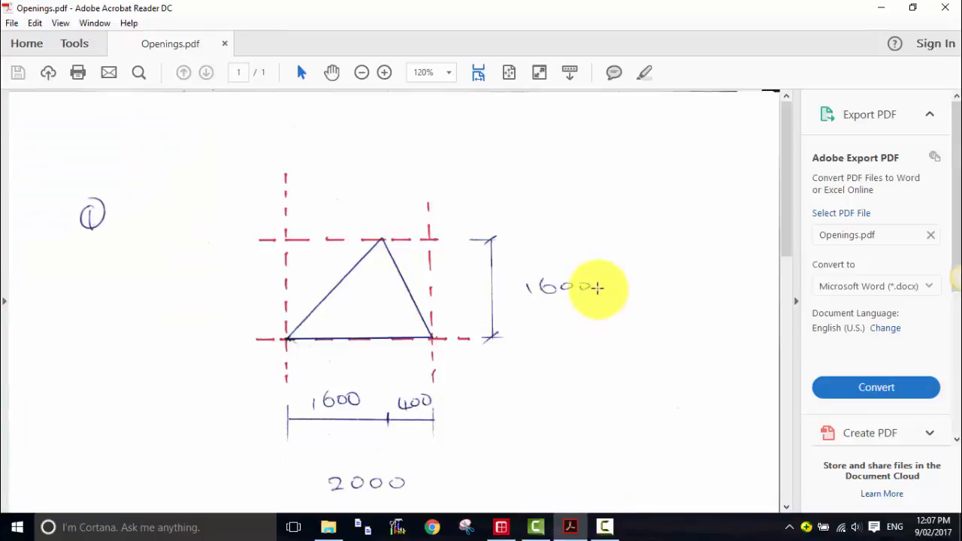
click(733, 263)
click(662, 271)
scroll(664, 271, down, 7)
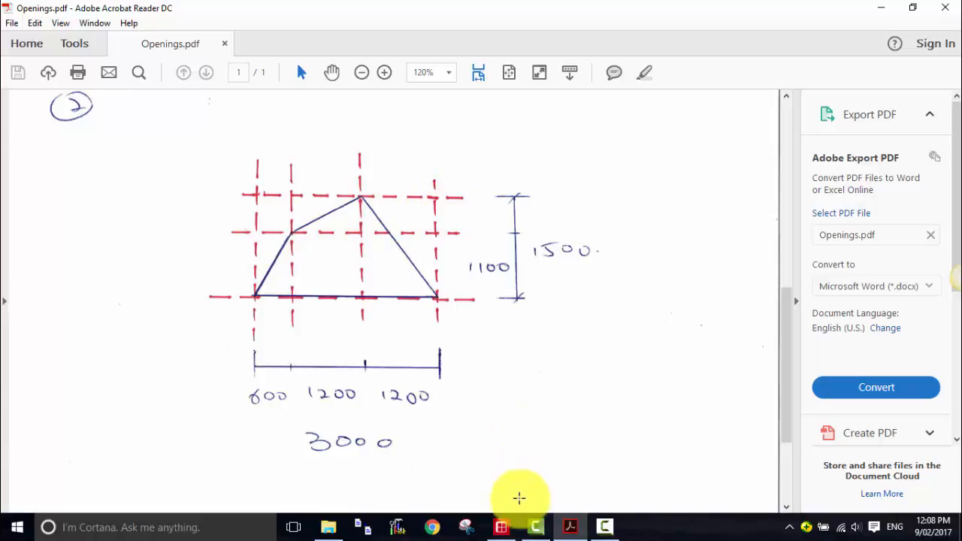
- Add vertical construction lines at abscissas 0, 600, 1800 and 3000
click(503, 529)
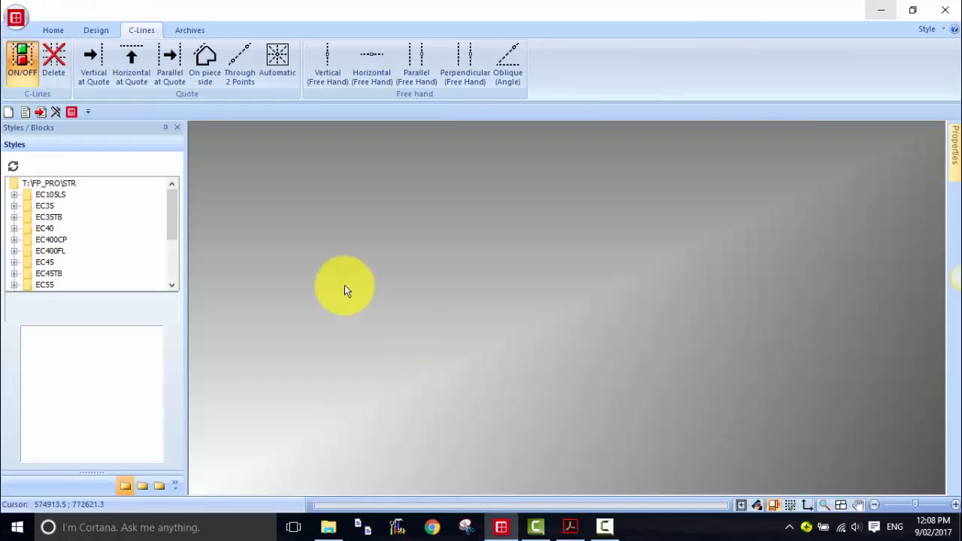
click(100, 66)
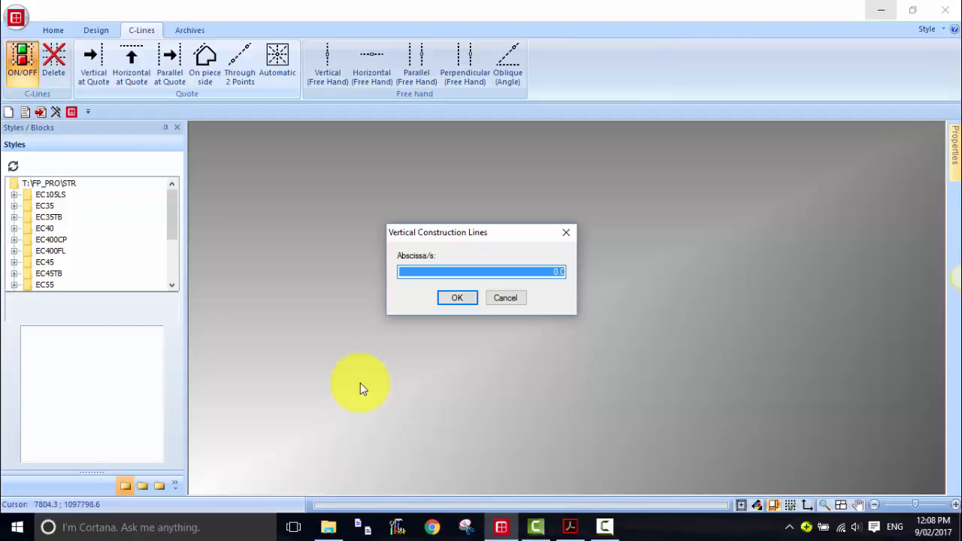
text(0)
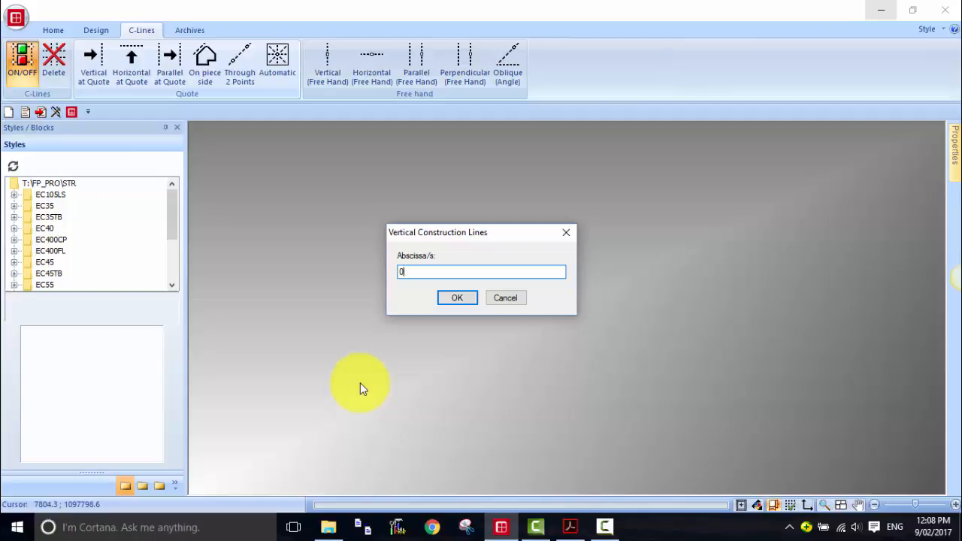
text( 600 1800 3000)
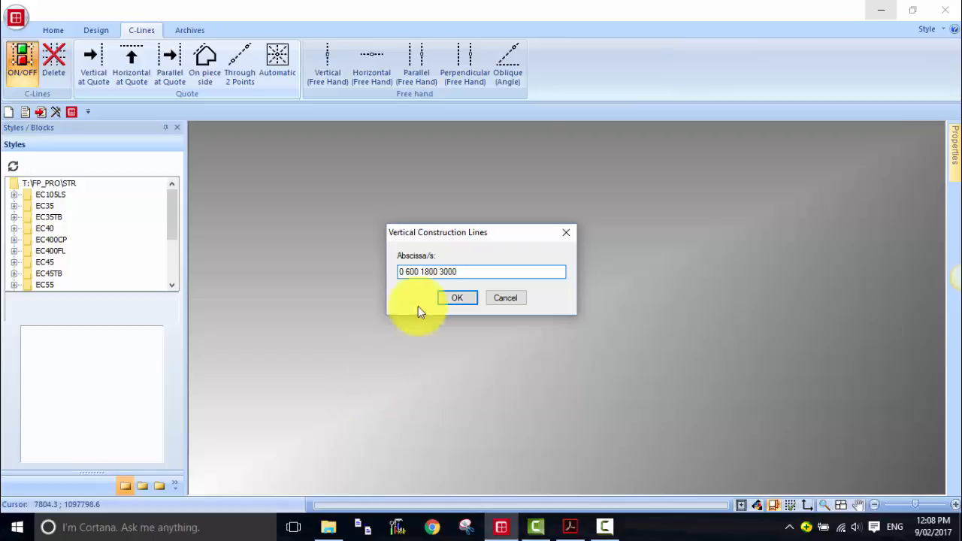
click(455, 298)
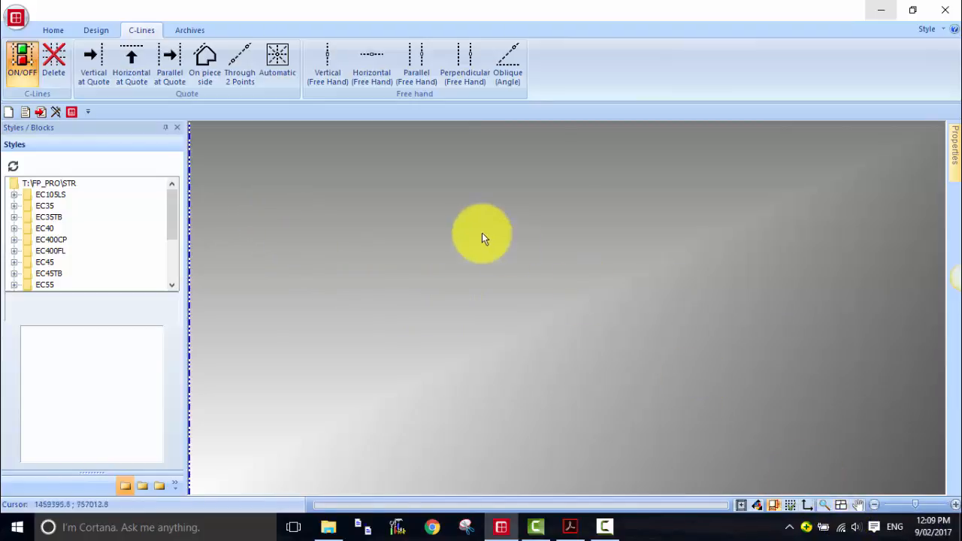
- Add horizontal construction lines at ordinates 0, 1100 and 1500
click(140, 69)
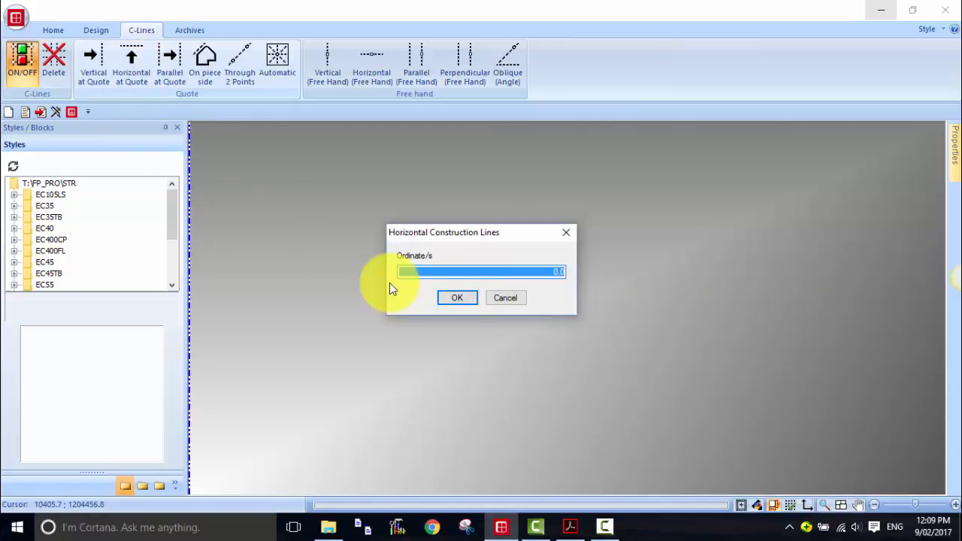
text(0)
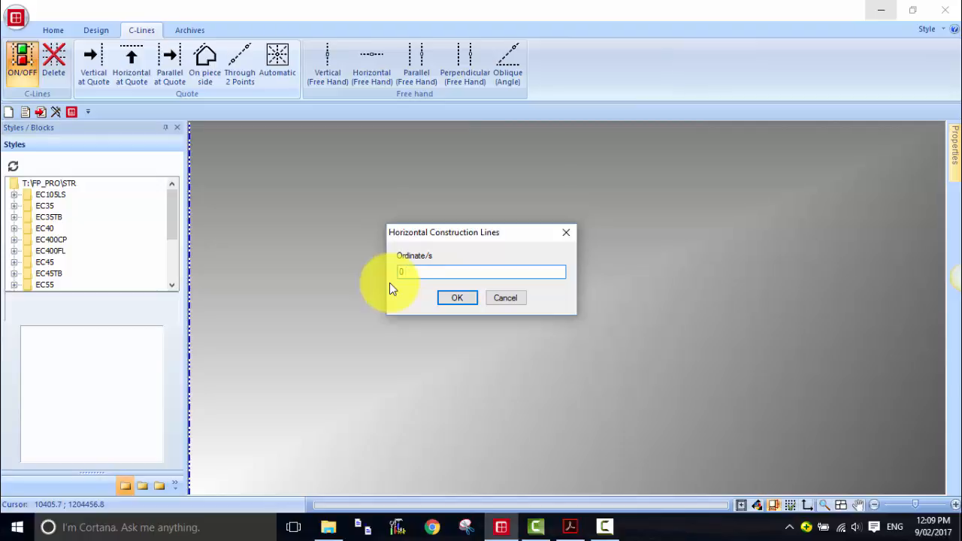
text( 1100)
key(Tab)
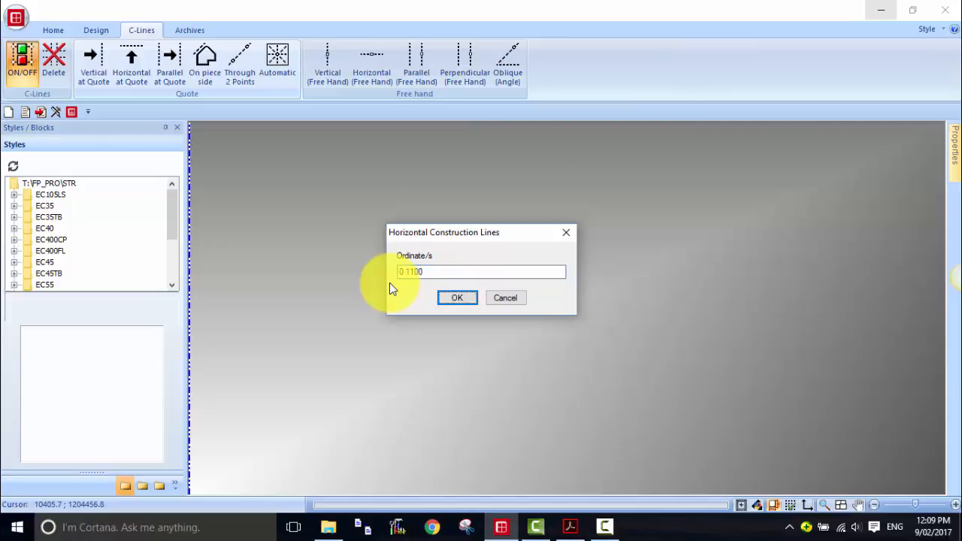
click(448, 268)
text(1500)
mouse_move(569, 524)
click(573, 468)
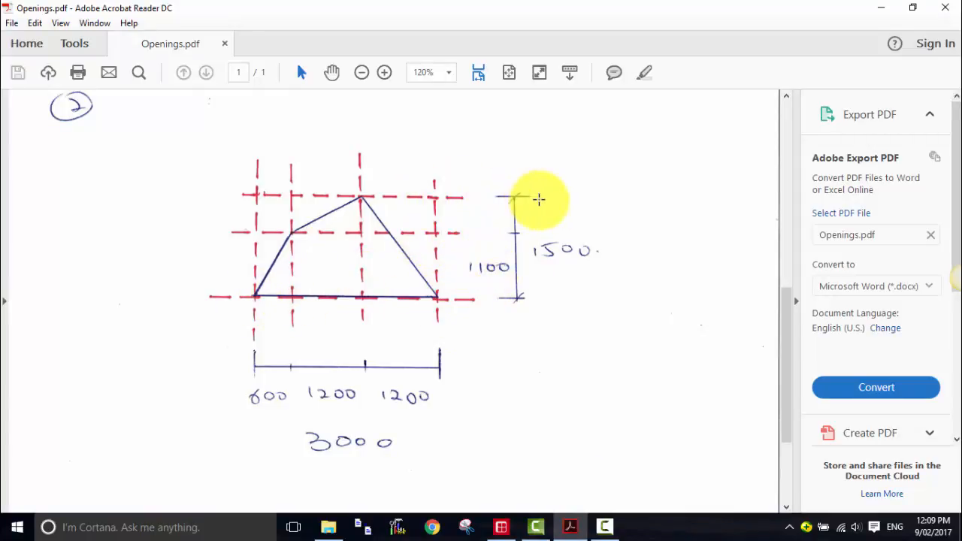
click(501, 527)
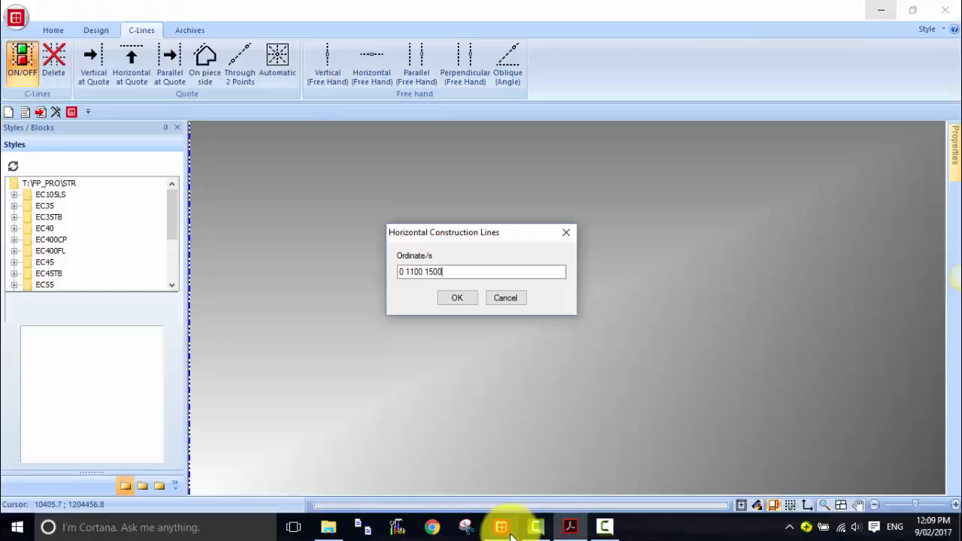
click(456, 298)
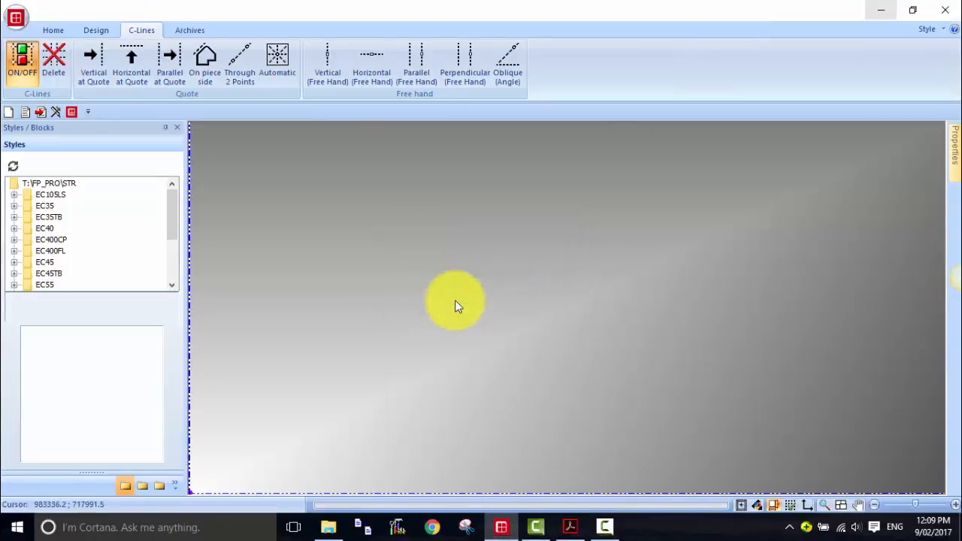
click(842, 505)
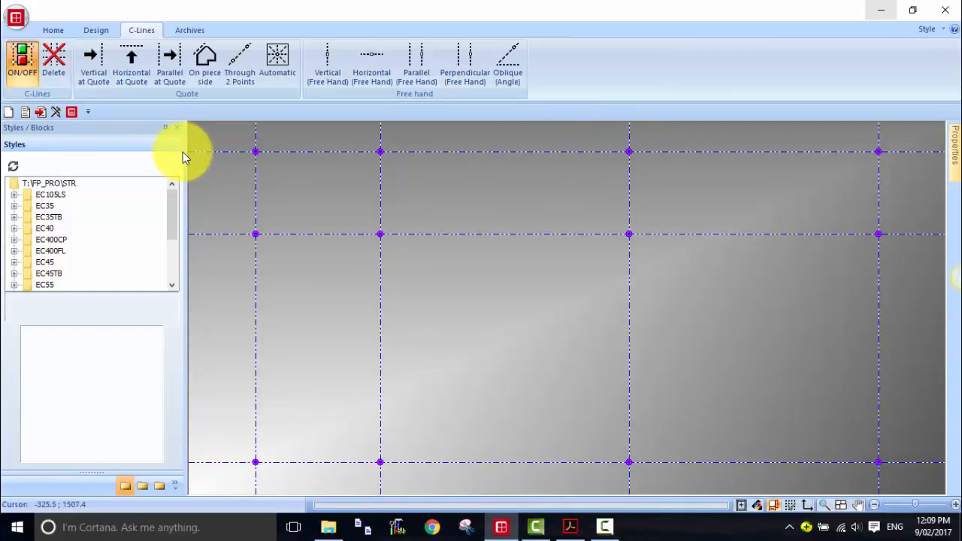
- Launch Polygonal opening with Ask (x,y) for each vertex turned off and Create C-Lines on each vertex turned on
click(91, 29)
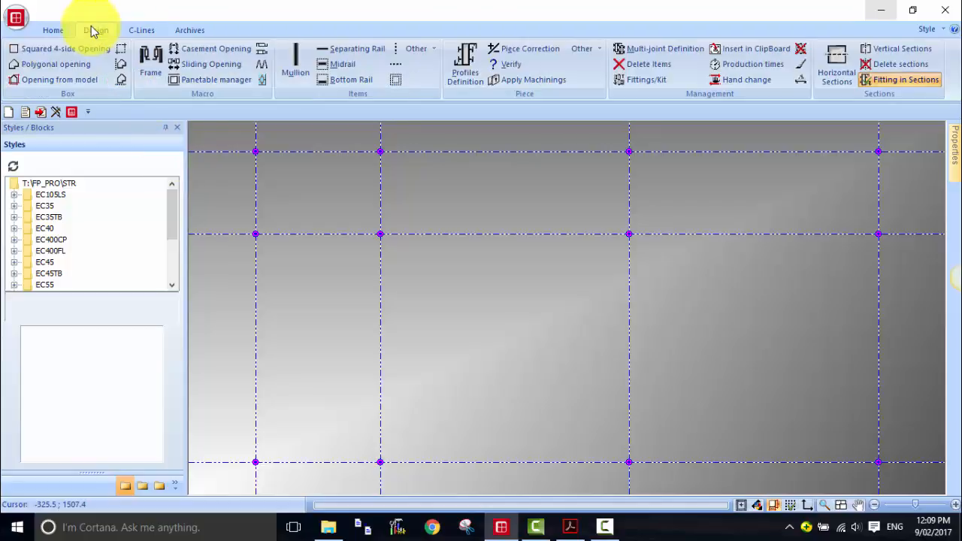
click(53, 64)
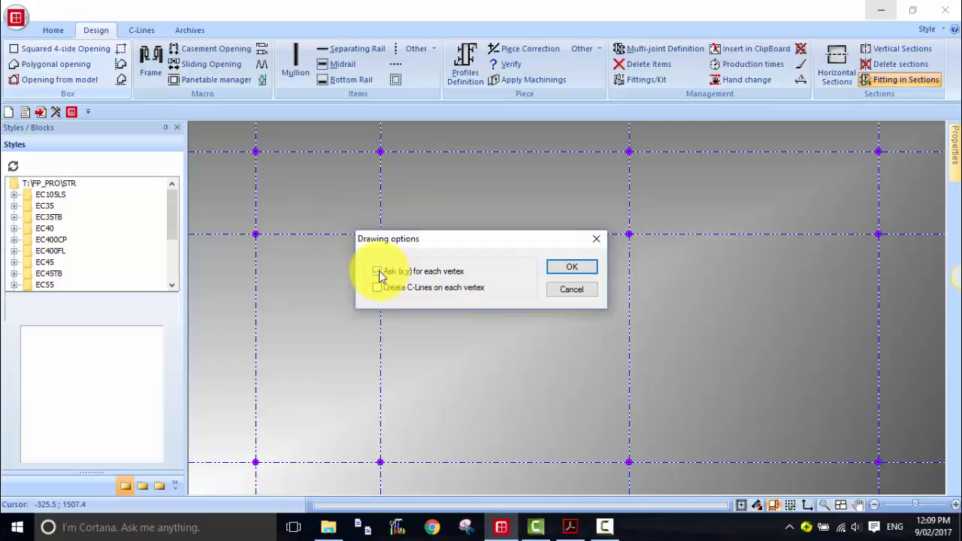
click(378, 273)
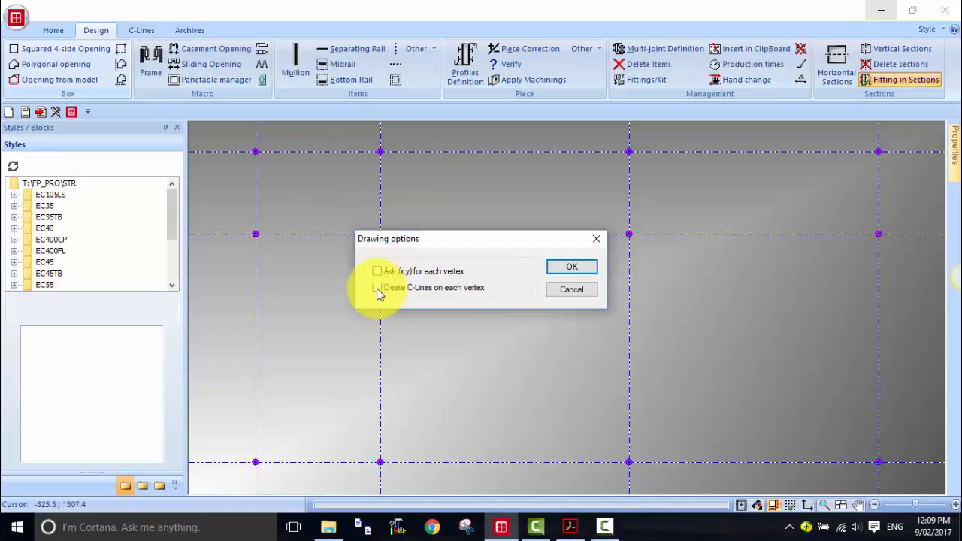
click(377, 288)
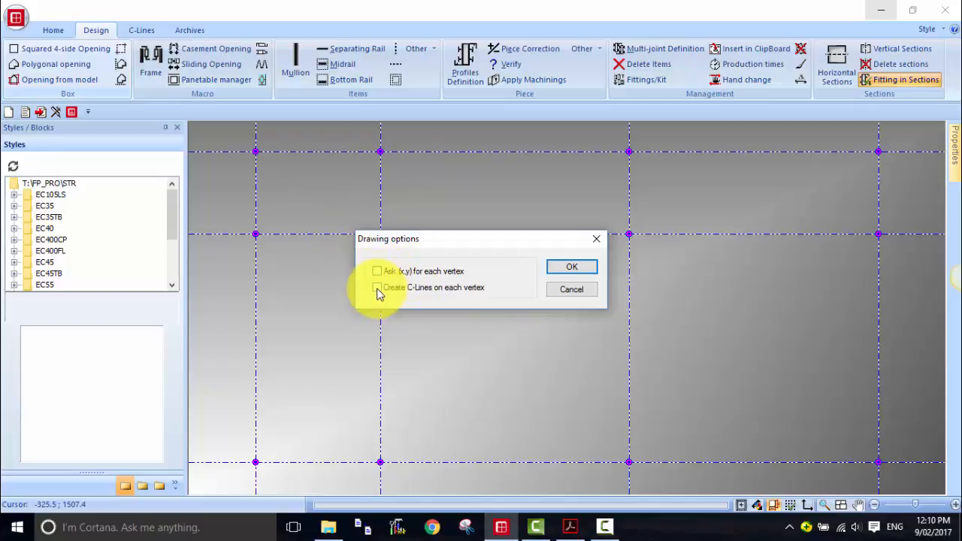
click(572, 268)
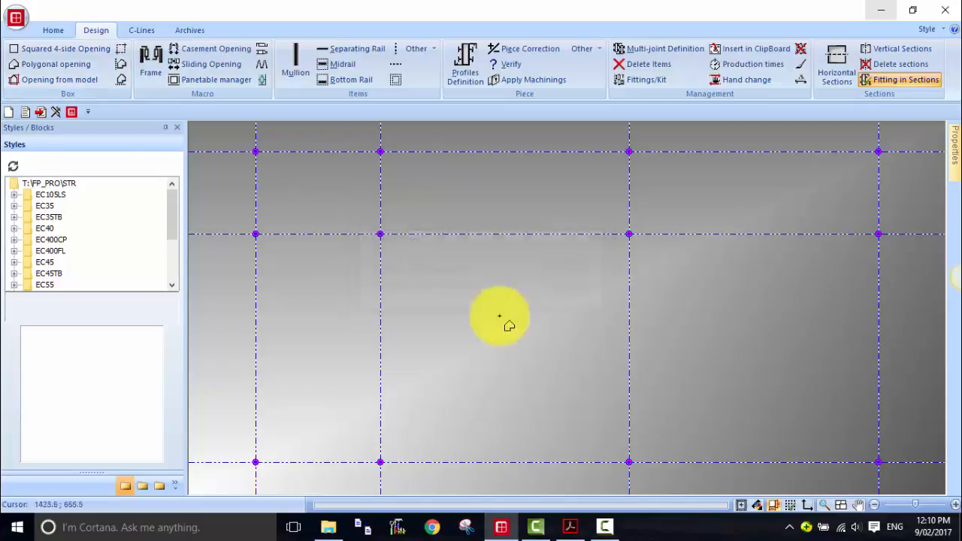
- Draw the polygonal opening through the vertices at (0,0), (600,1100), (1800,1500), (3000,1100) and (3000,0)
click(255, 462)
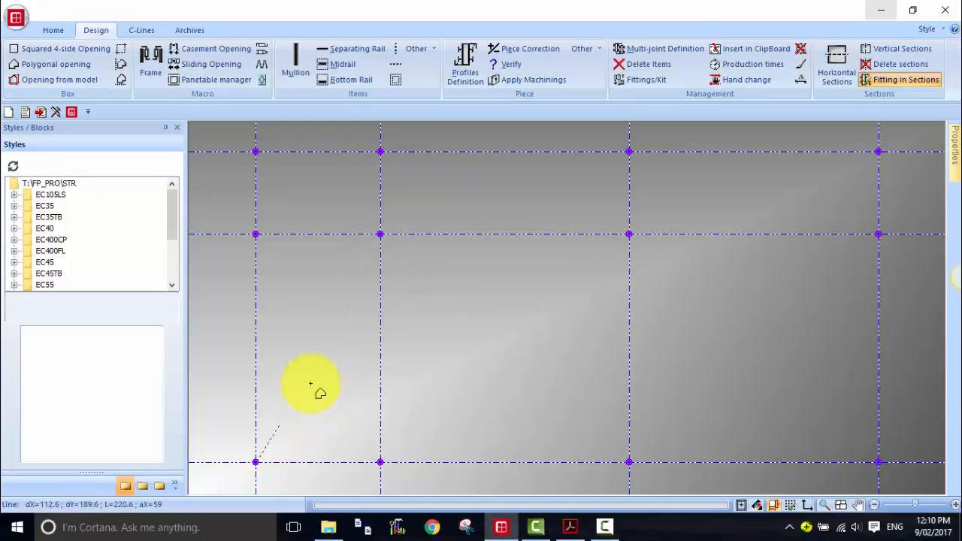
click(381, 234)
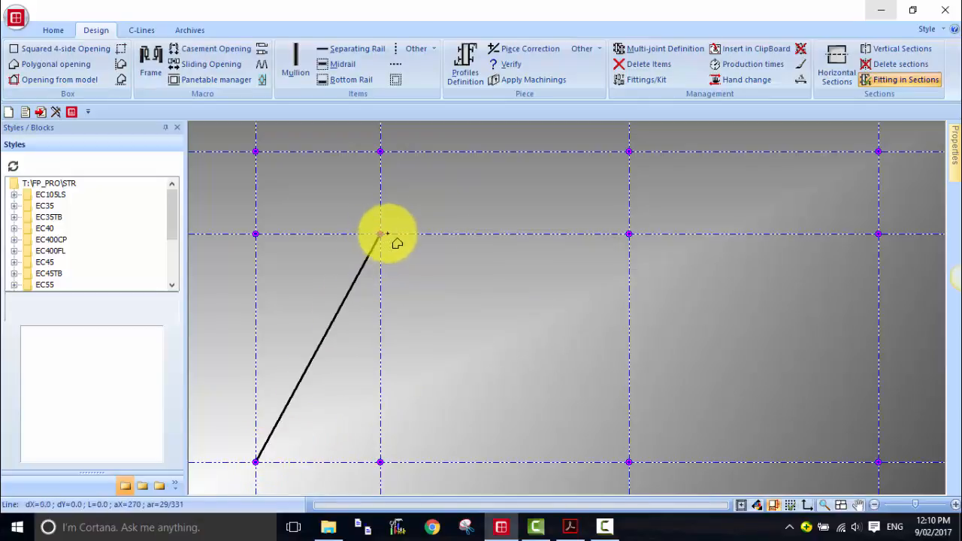
click(629, 153)
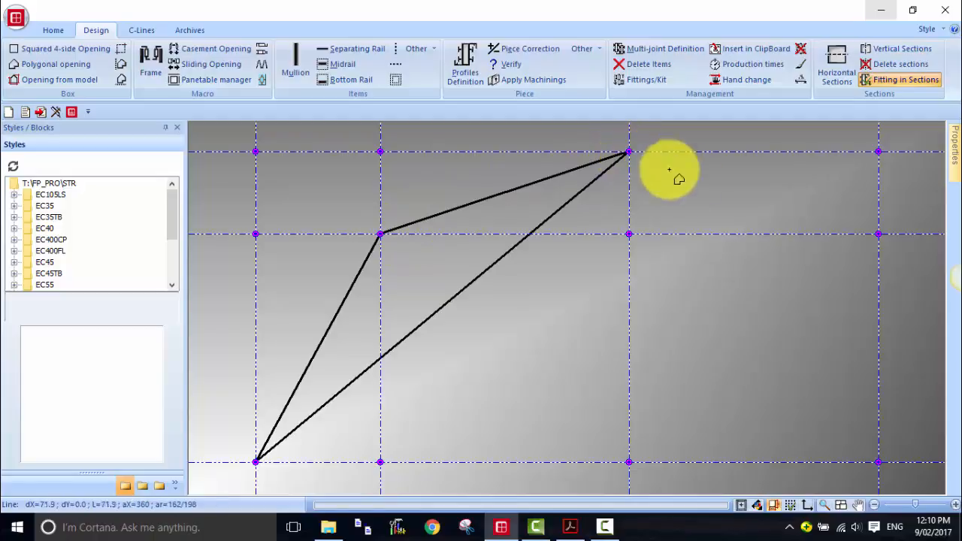
click(877, 233)
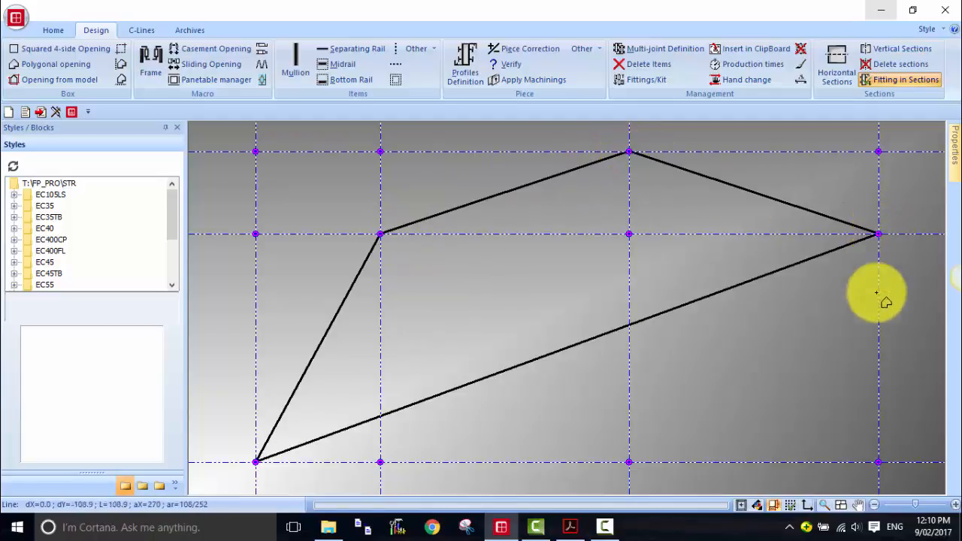
click(877, 462)
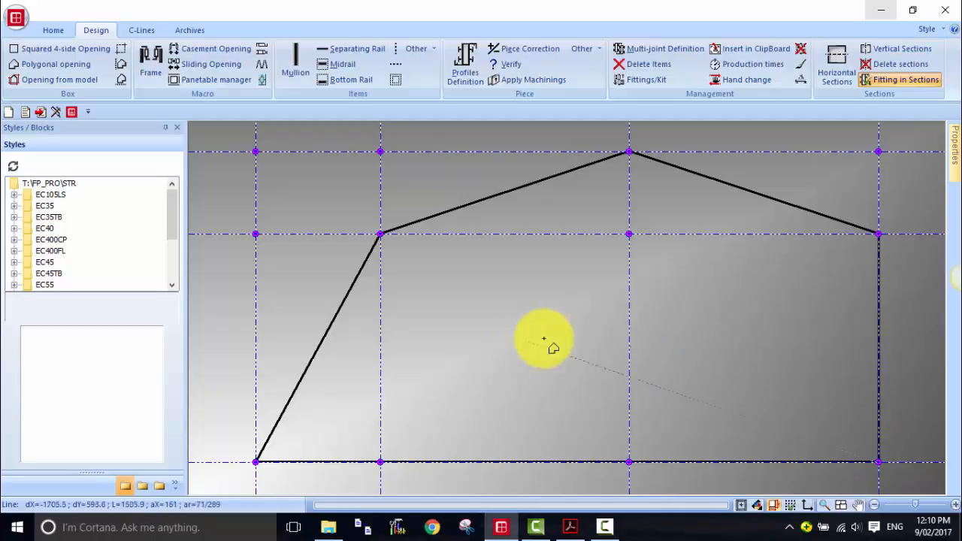
- Hide the construction lines and finish the polygonal opening outline
click(143, 31)
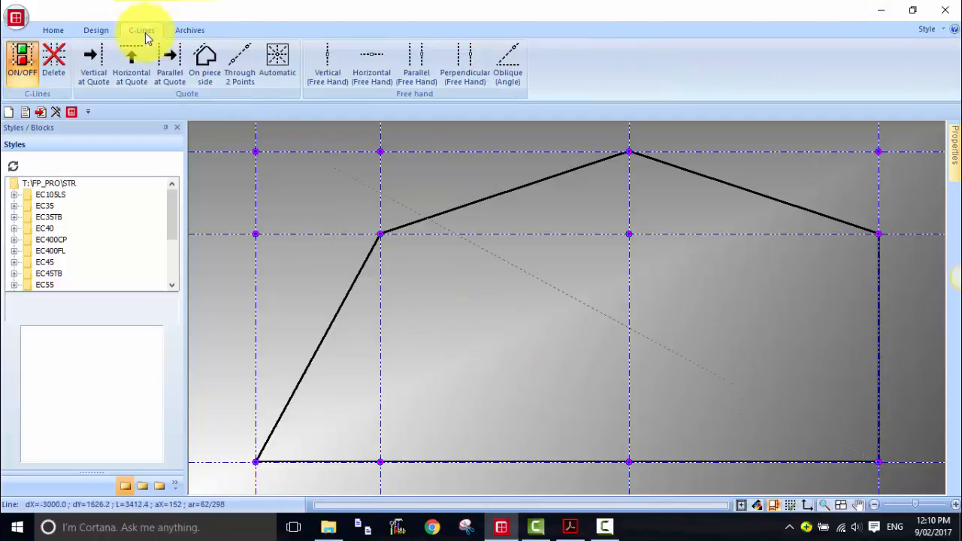
click(26, 58)
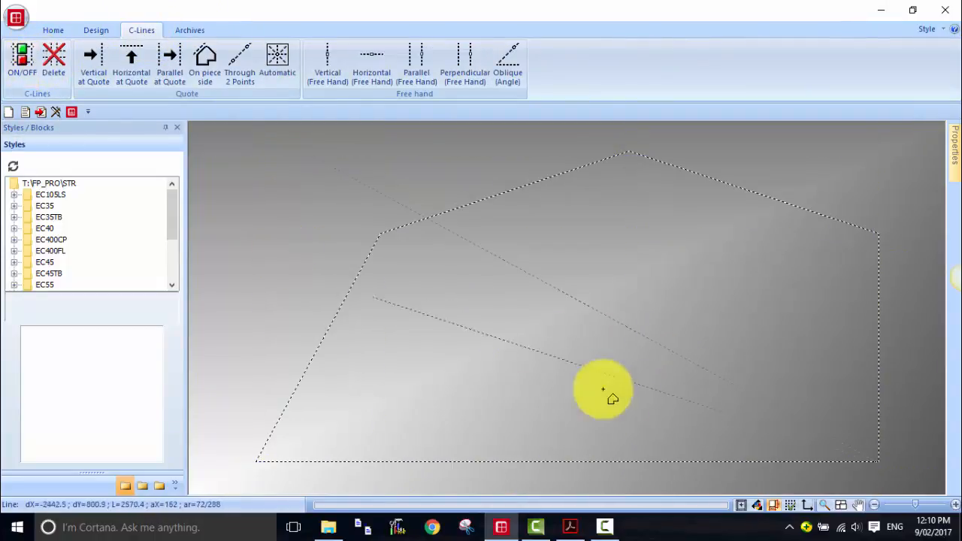
click(678, 383)
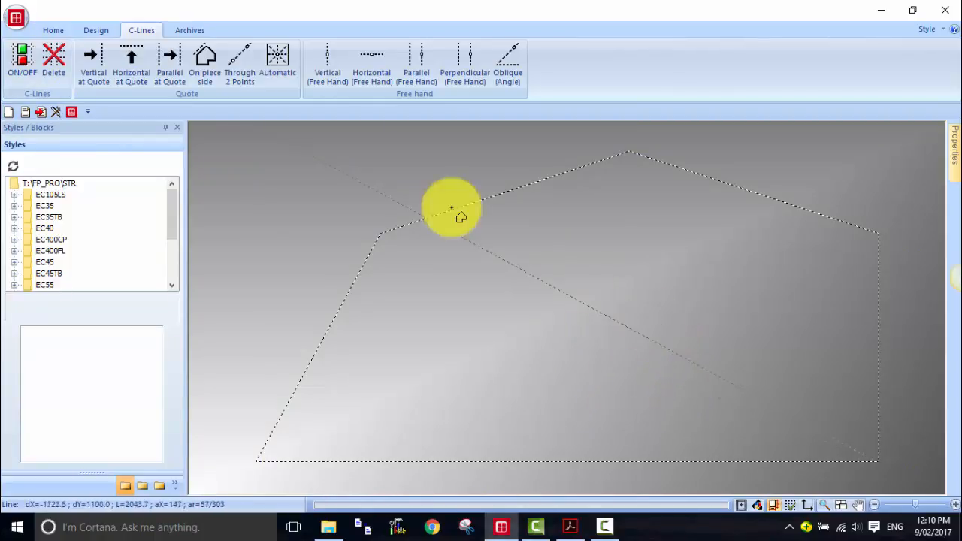
- Add a frame to the opening, accepting the default Frame Configuration with No Nib and No Specification
click(96, 30)
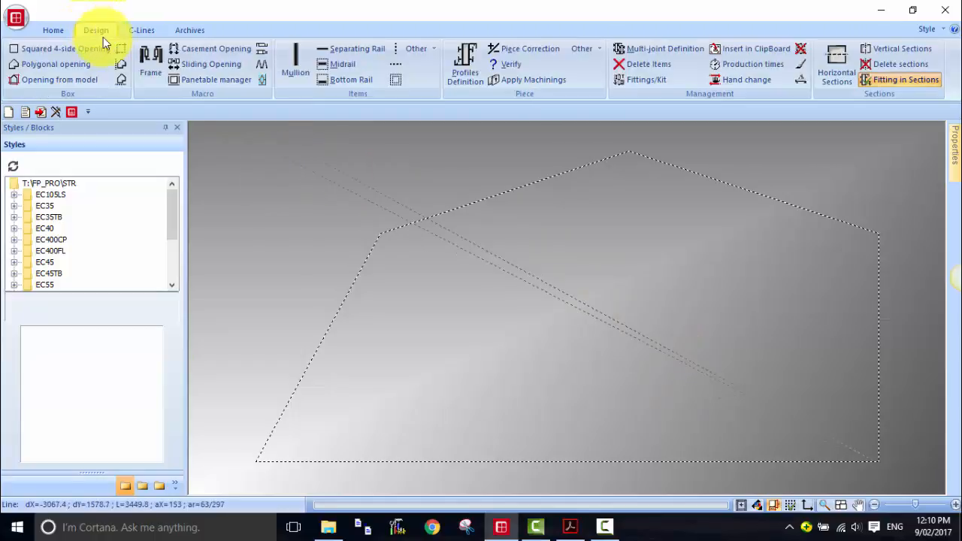
click(150, 75)
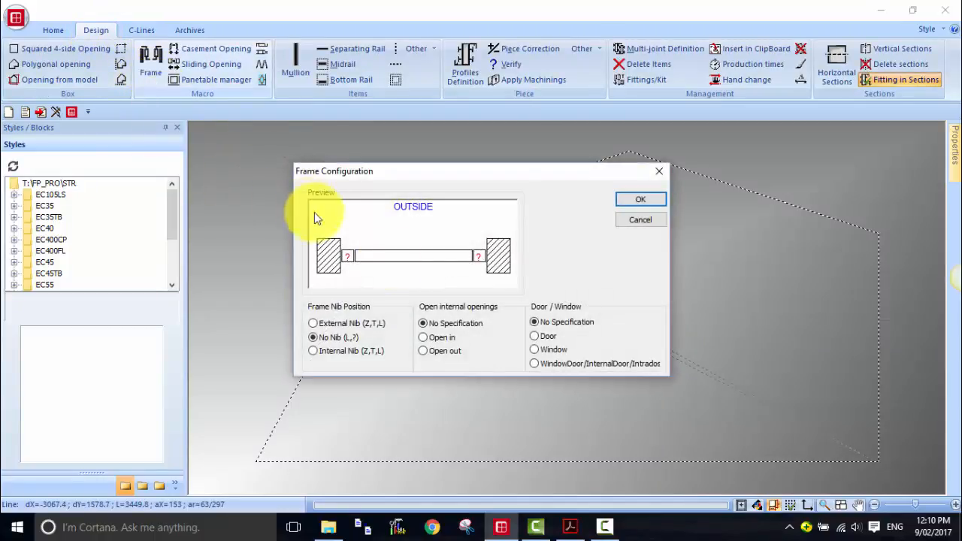
click(637, 199)
click(581, 194)
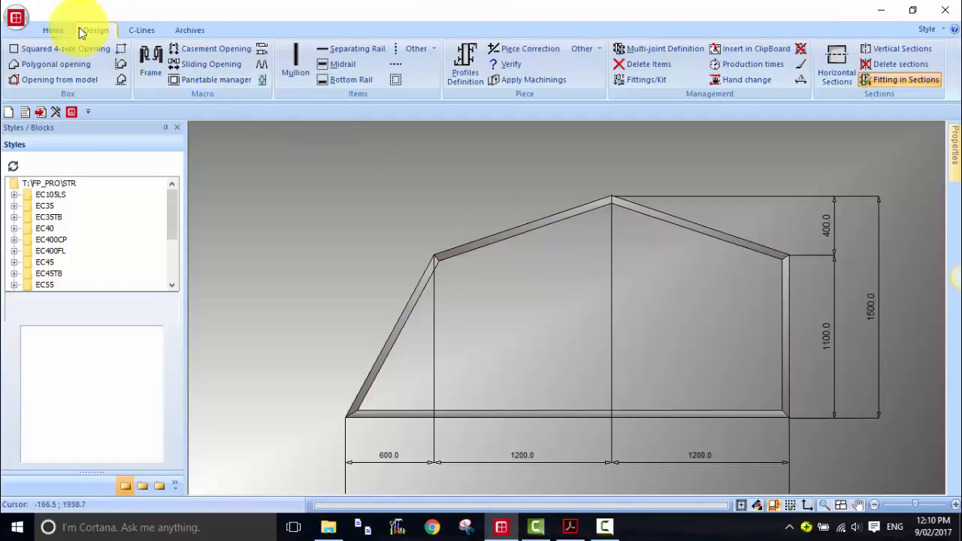
- Clear the screen without saving the style changes
click(12, 114)
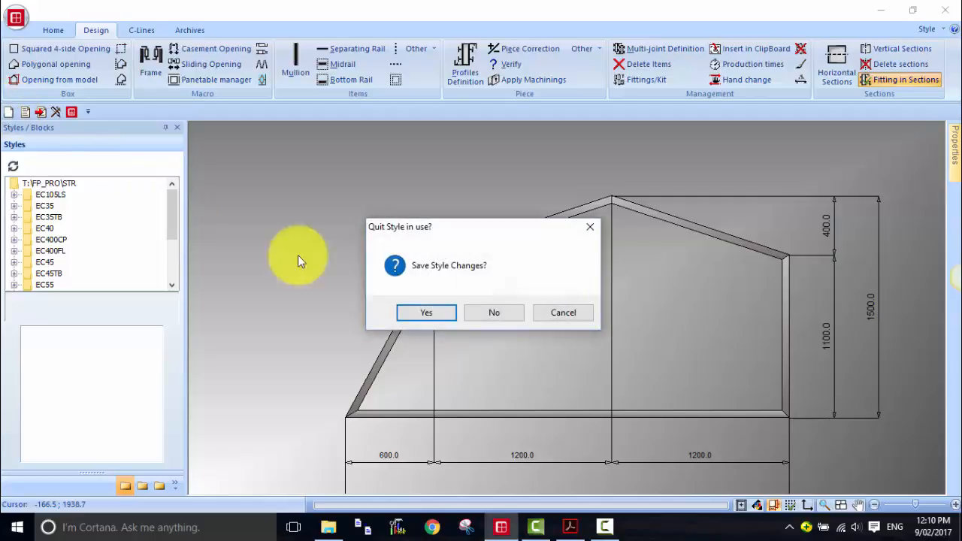
click(500, 314)
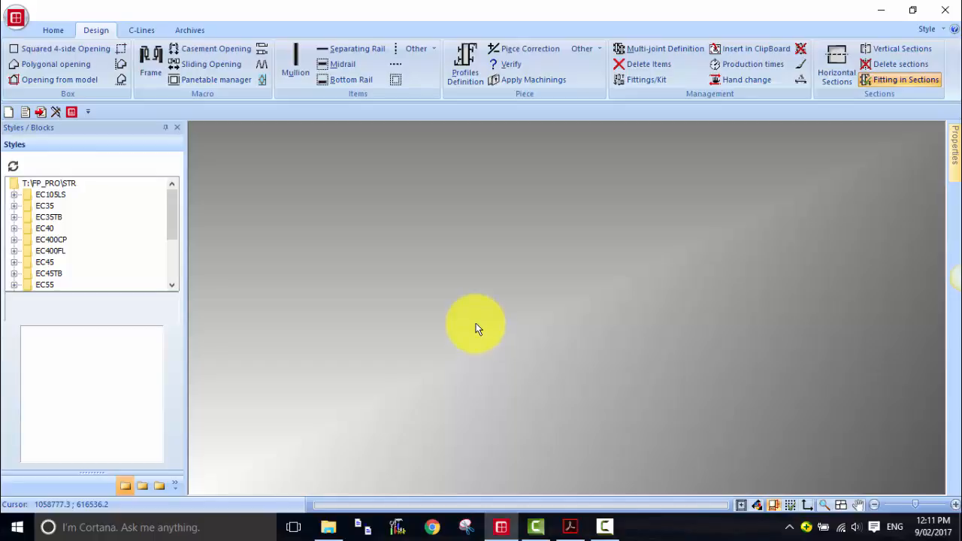
click(195, 29)
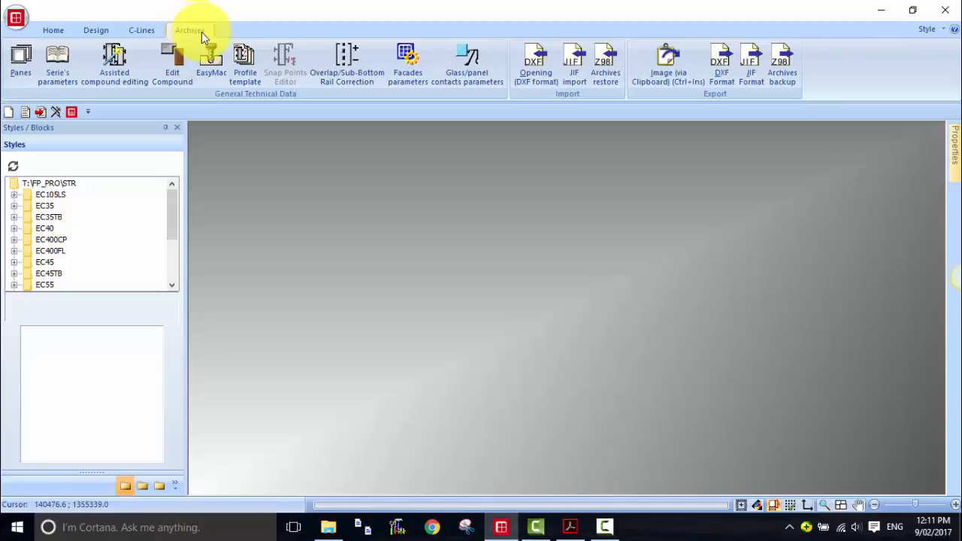
click(537, 74)
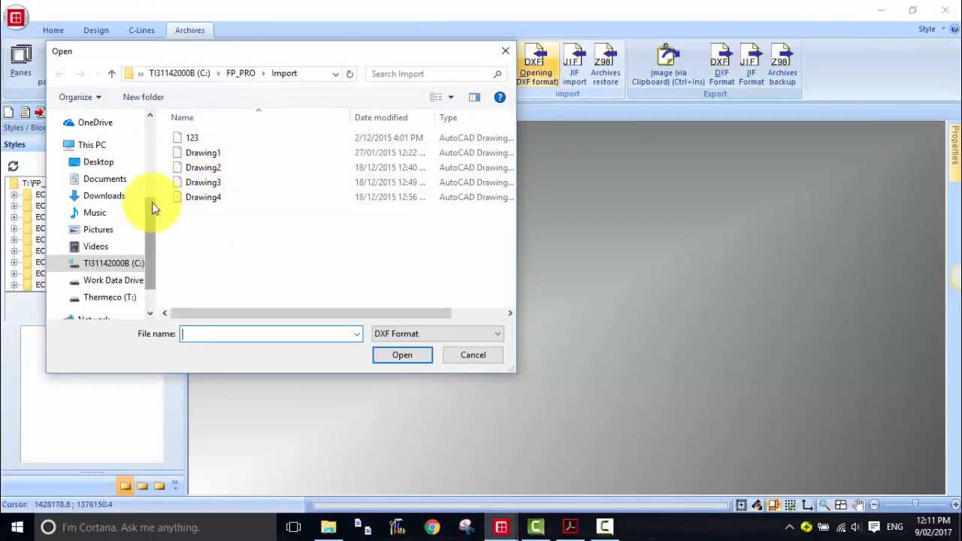
mouse_move(152, 205)
mouse_down()
mouse_move(155, 143)
mouse_move(149, 192)
mouse_up()
click(473, 358)
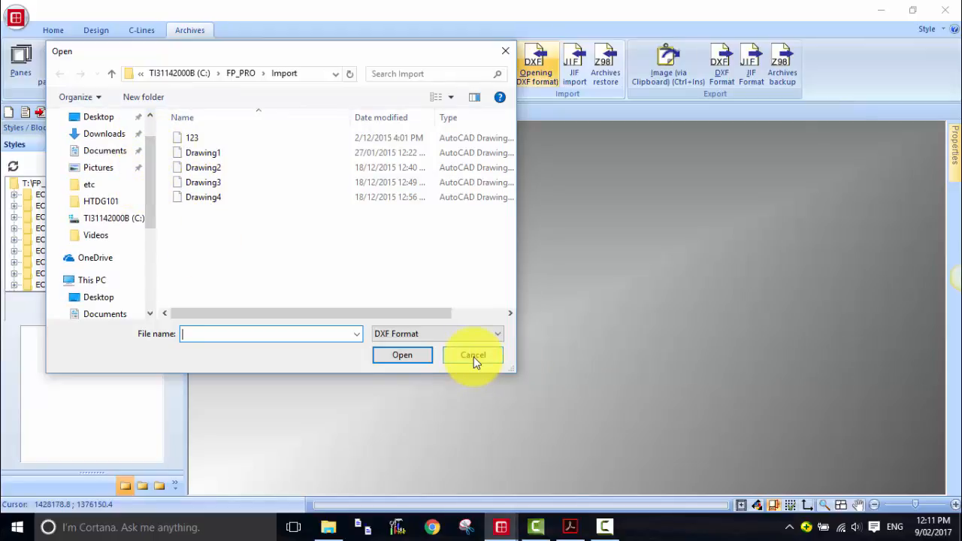